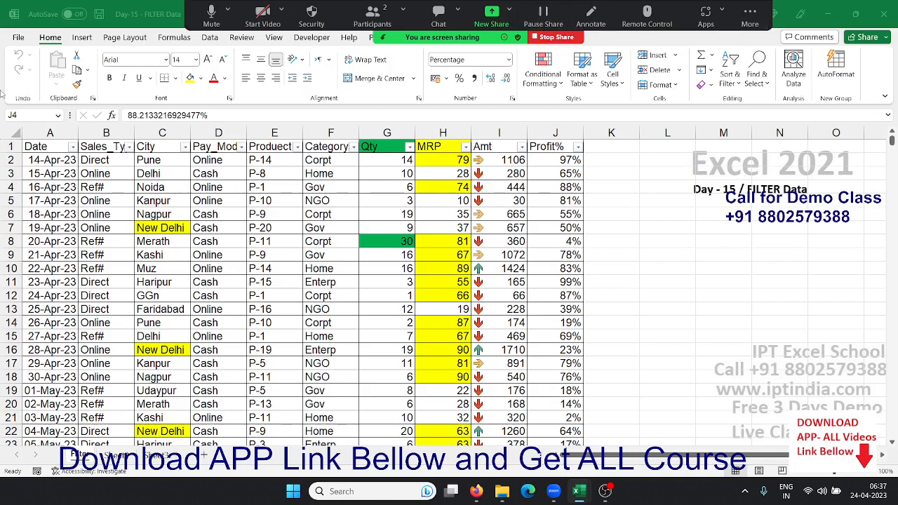
Remove the filter controls from the sales table's header row
click(331, 250)
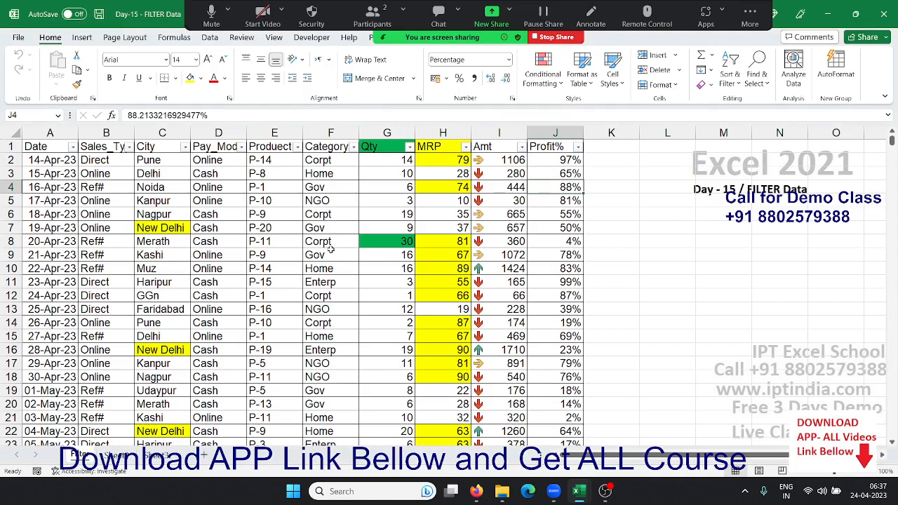
key(ctrl+shift+l)
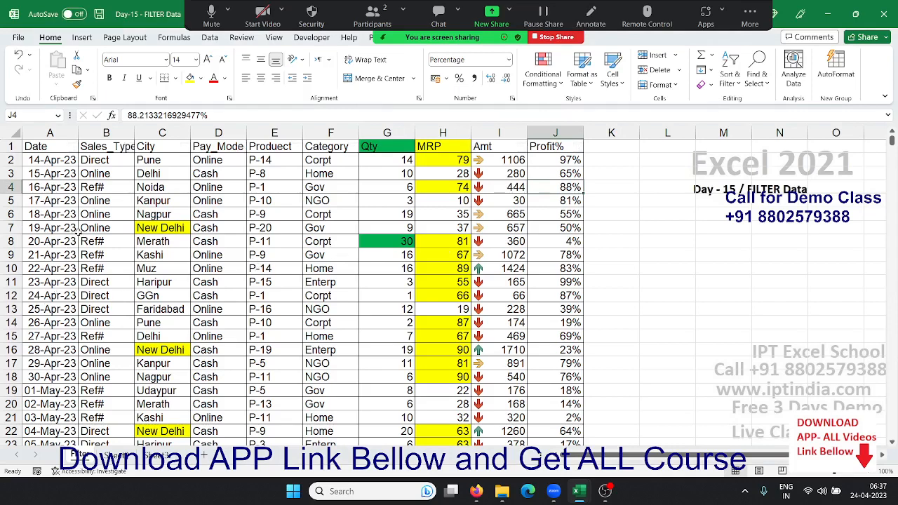
click(94, 211)
drag(112, 174, 153, 272)
click(106, 225)
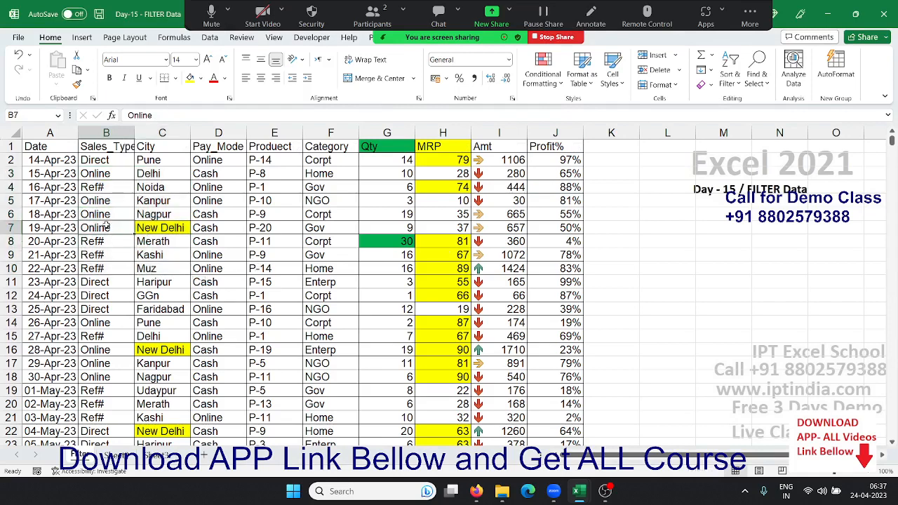
Turn on Filter for the header row of the sales table, from Date to Profit%
click(125, 152)
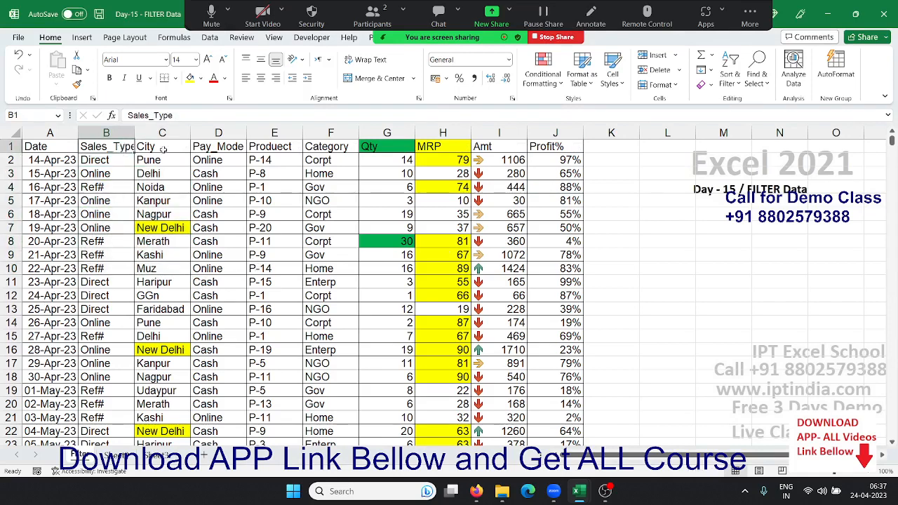
click(737, 85)
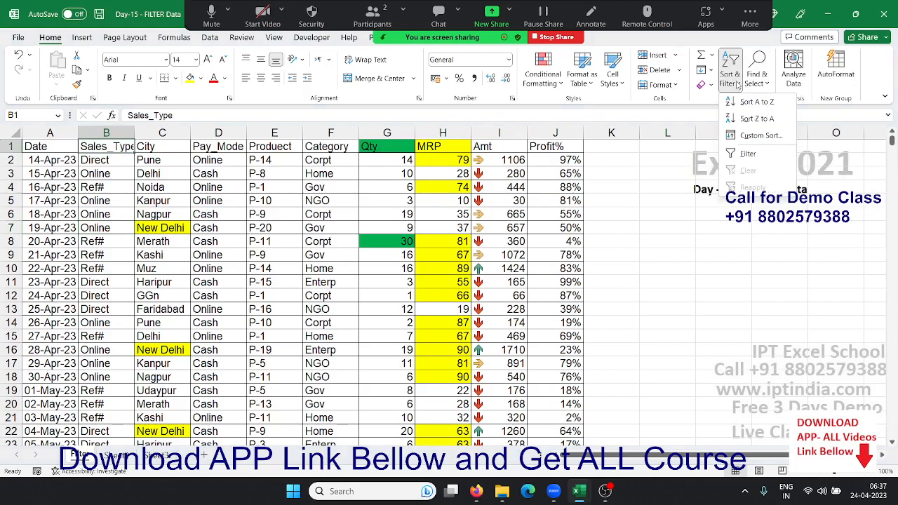
click(746, 156)
click(208, 226)
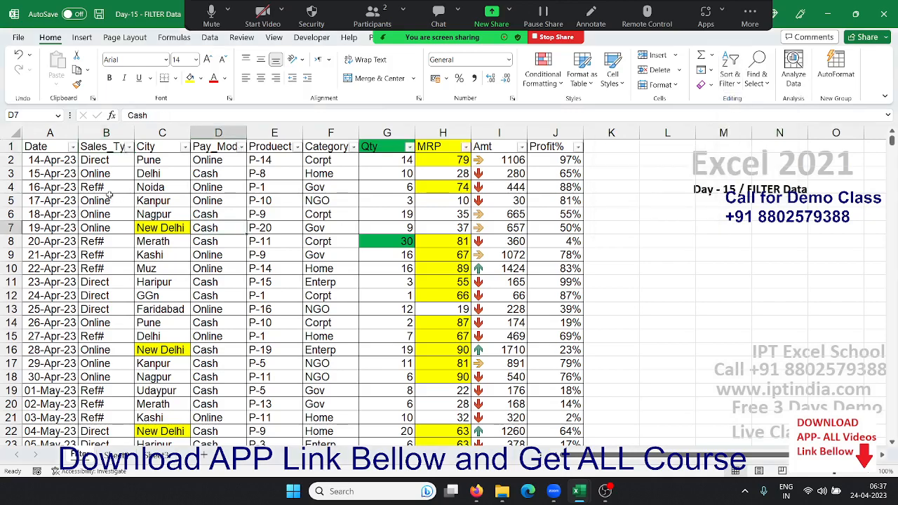
drag(42, 145, 484, 132)
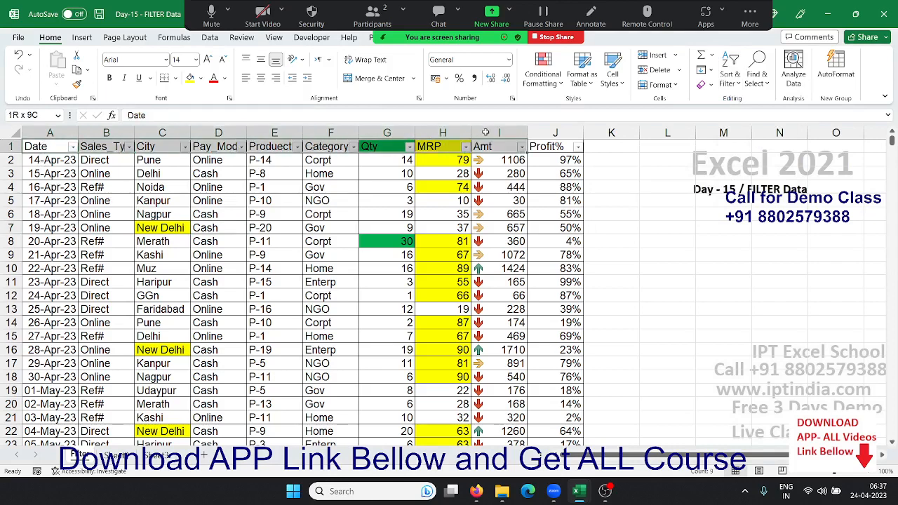
click(106, 203)
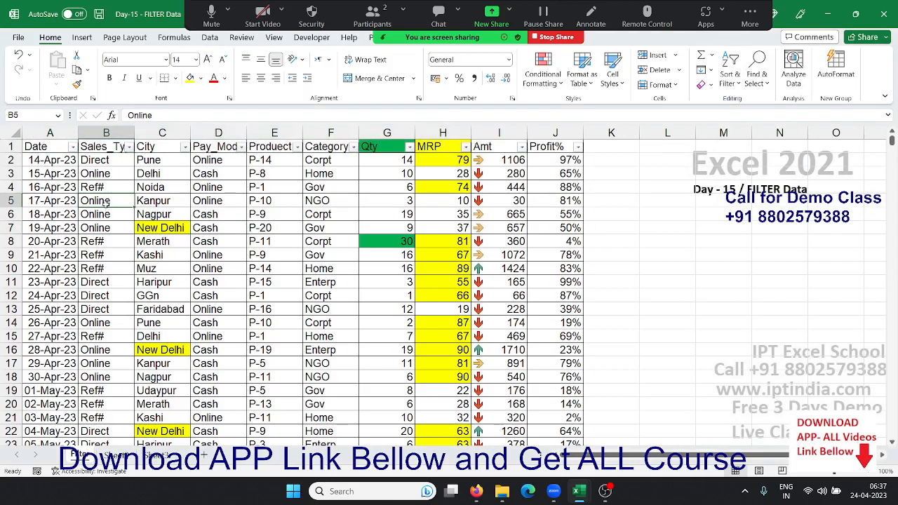
Filter the Sales_Type column so that only the Online records are shown
click(129, 147)
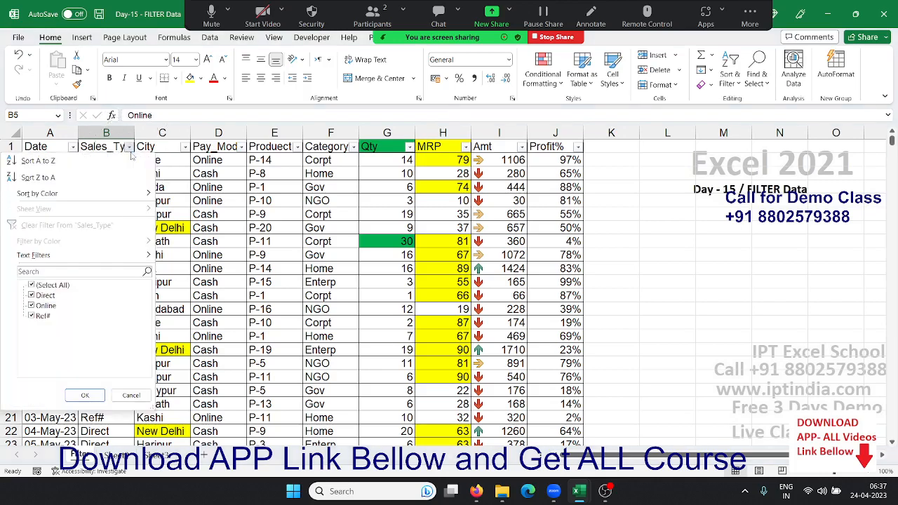
click(35, 286)
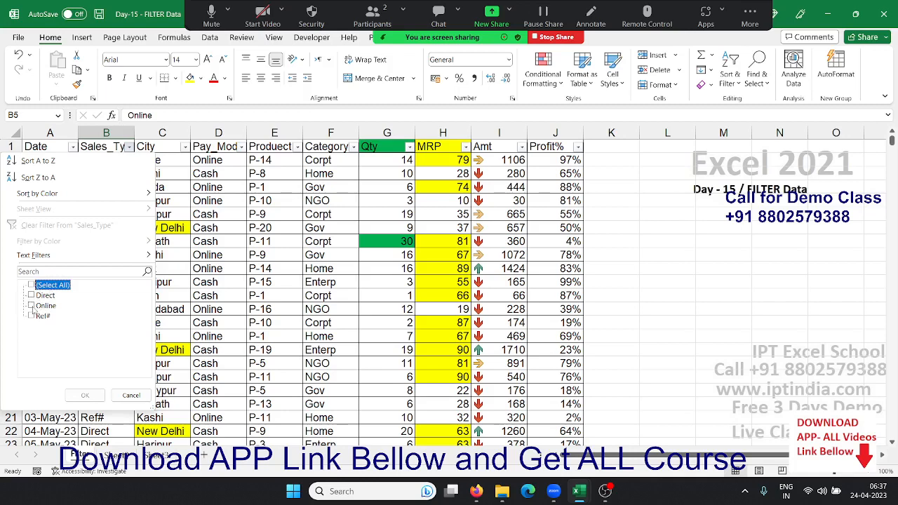
click(31, 306)
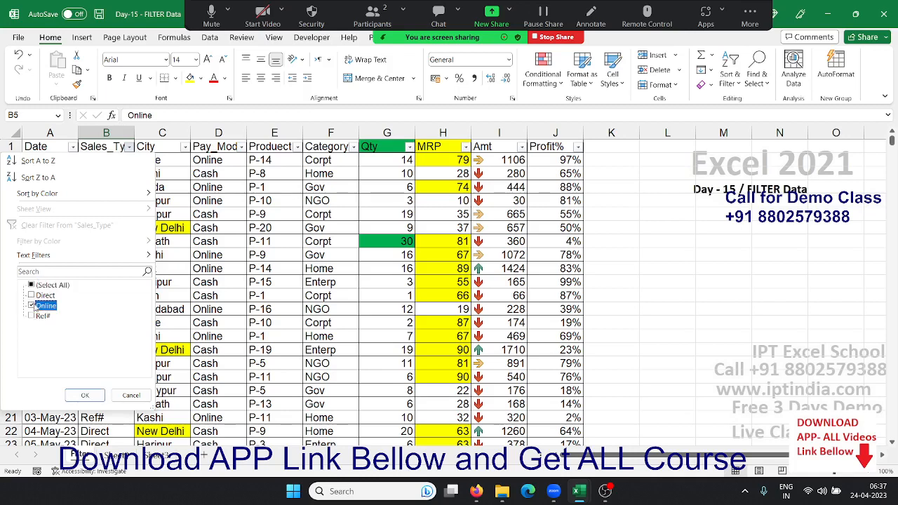
click(86, 393)
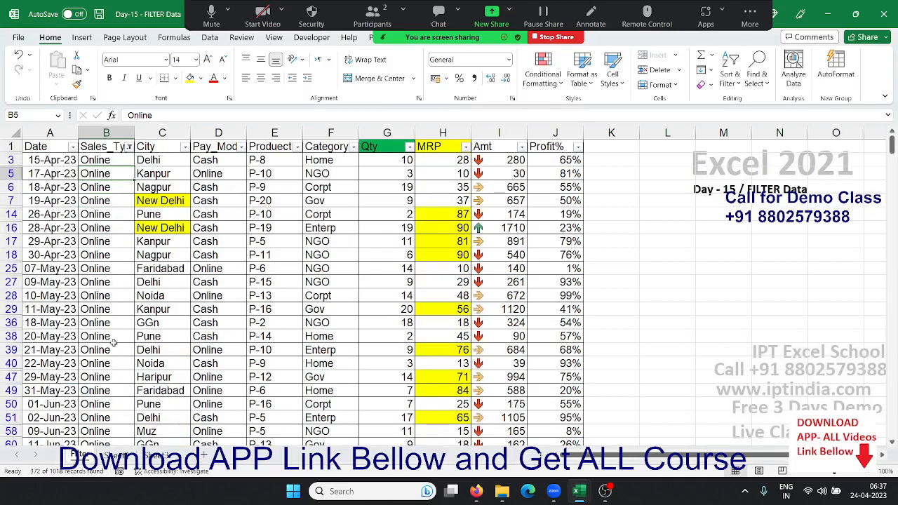
Examine the filtered records in the Date, Sales_Type and City columns and the filter options set for Sales_Type
click(89, 242)
scroll(124, 242, down, 4)
scroll(125, 242, up, 3)
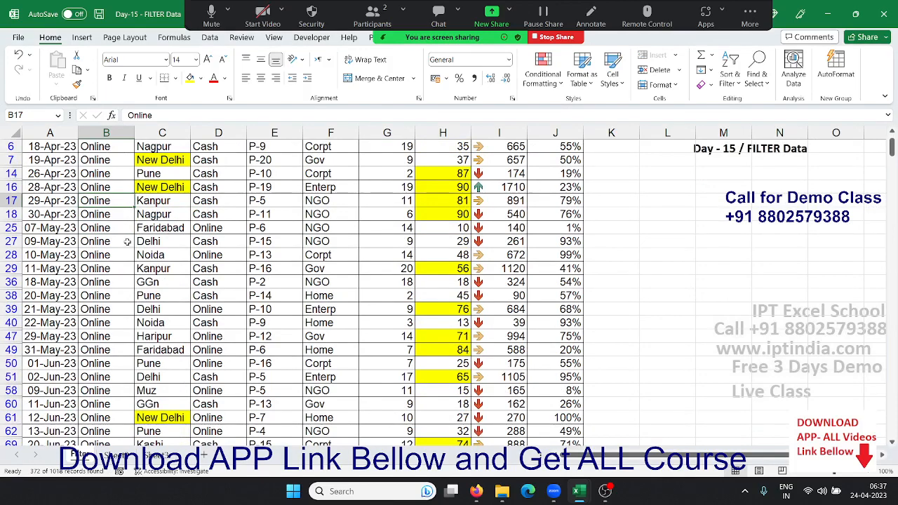
scroll(124, 241, up, 2)
drag(109, 174, 119, 219)
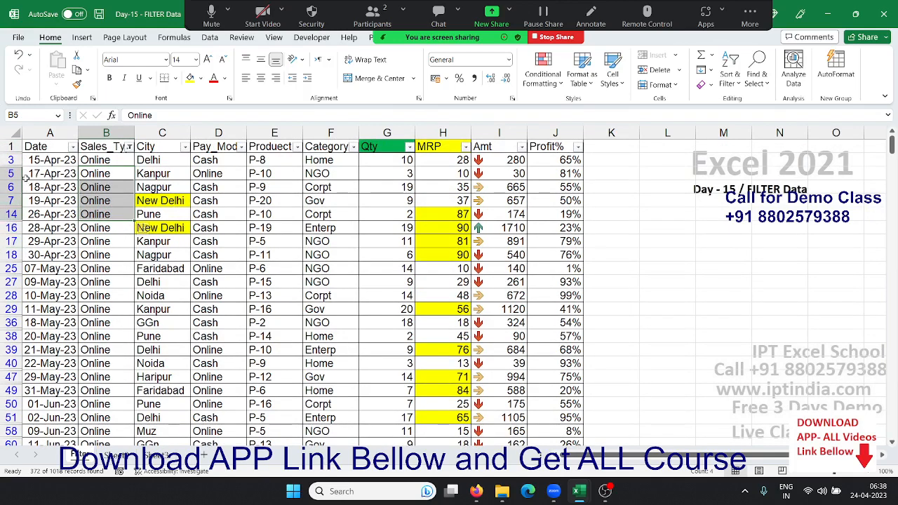
click(62, 173)
click(149, 199)
scroll(191, 241, down, 4)
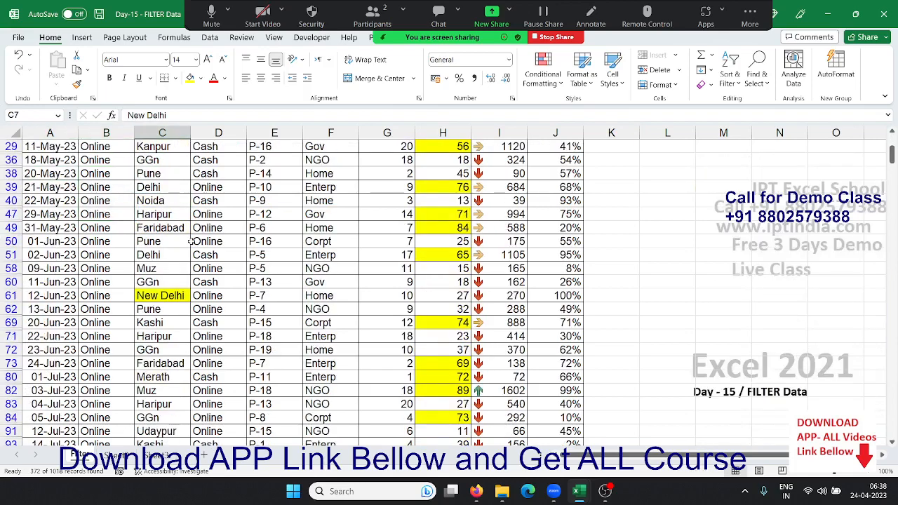
scroll(191, 241, up, 4)
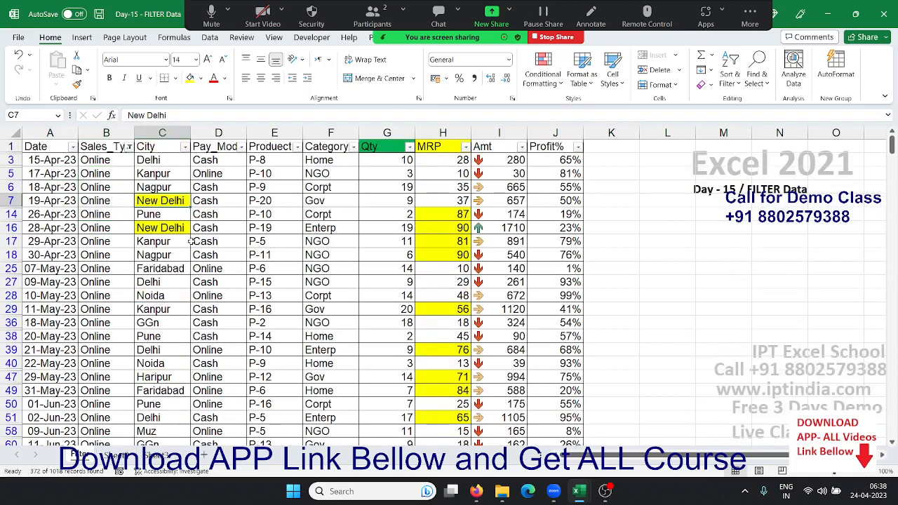
click(130, 149)
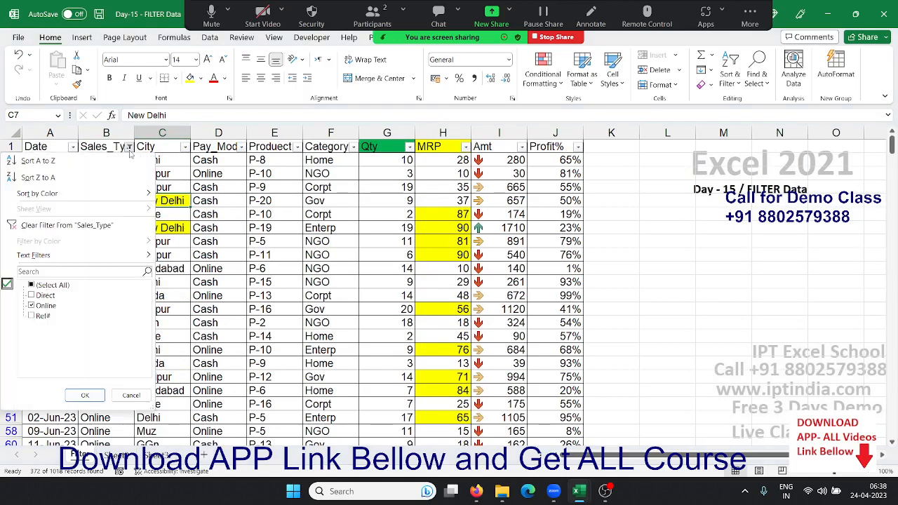
click(275, 202)
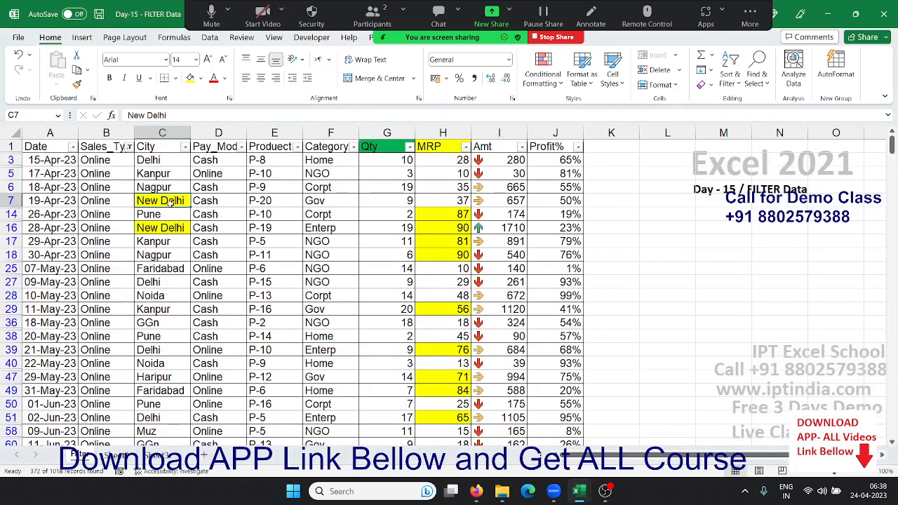
Filter the City column so that only the Delhi records are shown
click(108, 148)
click(186, 178)
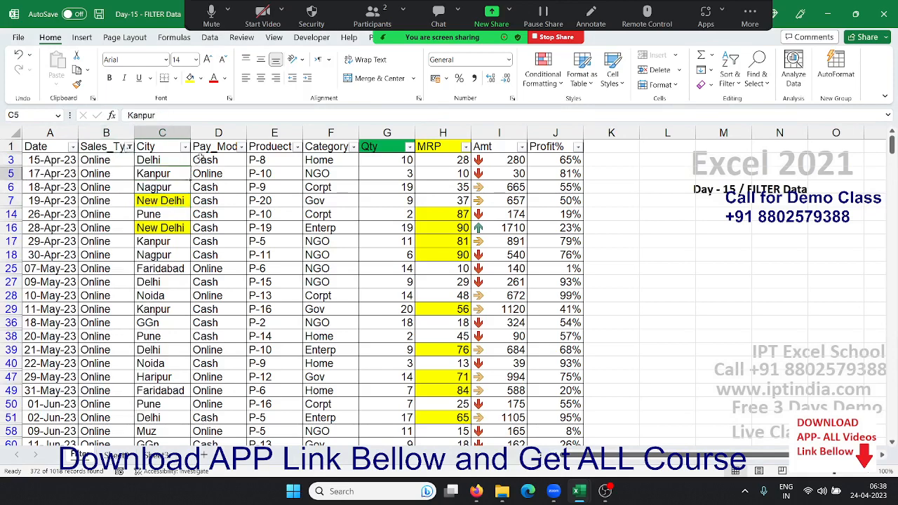
click(185, 147)
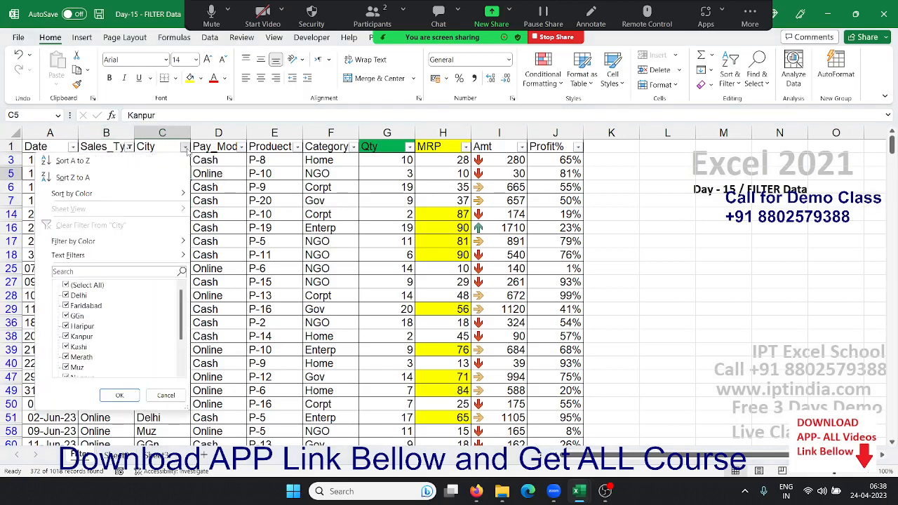
click(66, 286)
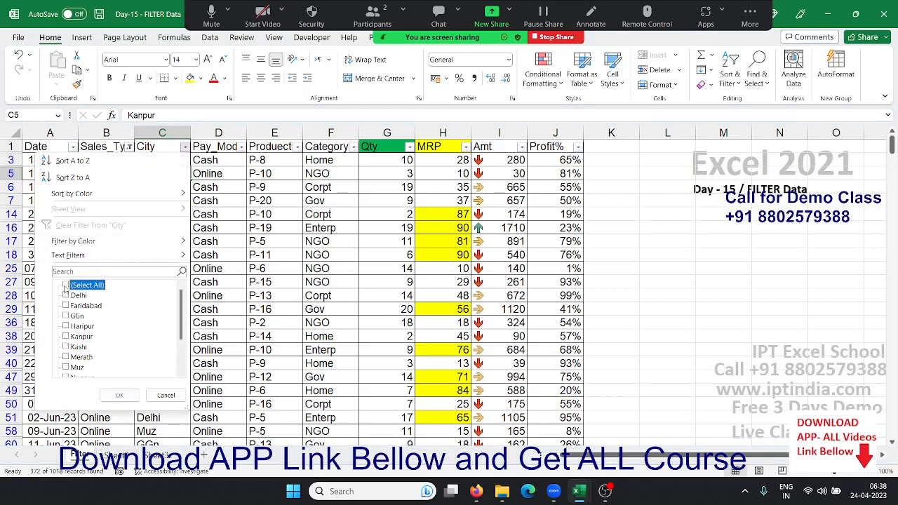
click(66, 296)
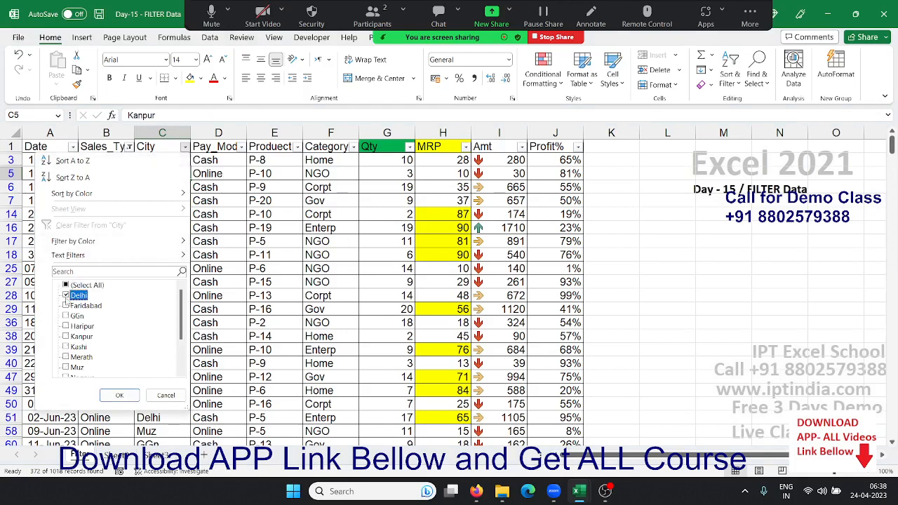
click(119, 395)
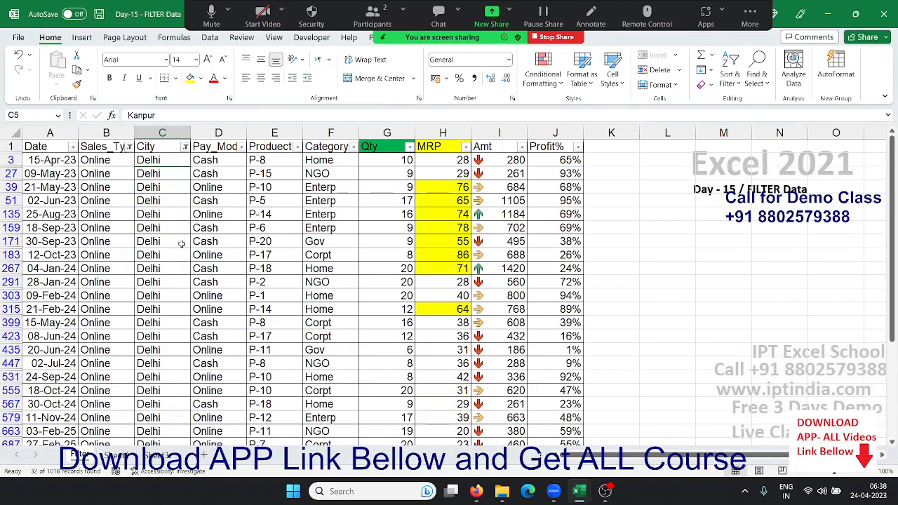
Apply a number filter to the Qty column that shows only values greater than 15
click(385, 150)
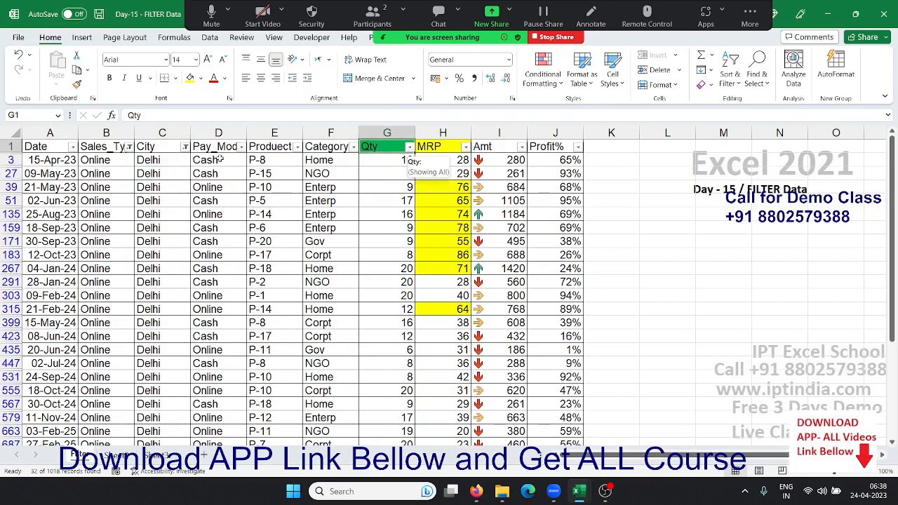
drag(101, 158, 158, 187)
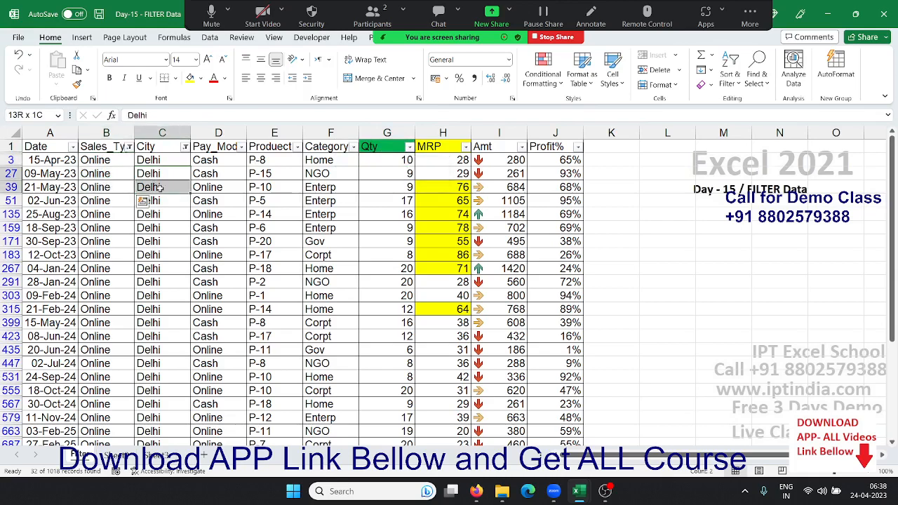
click(393, 174)
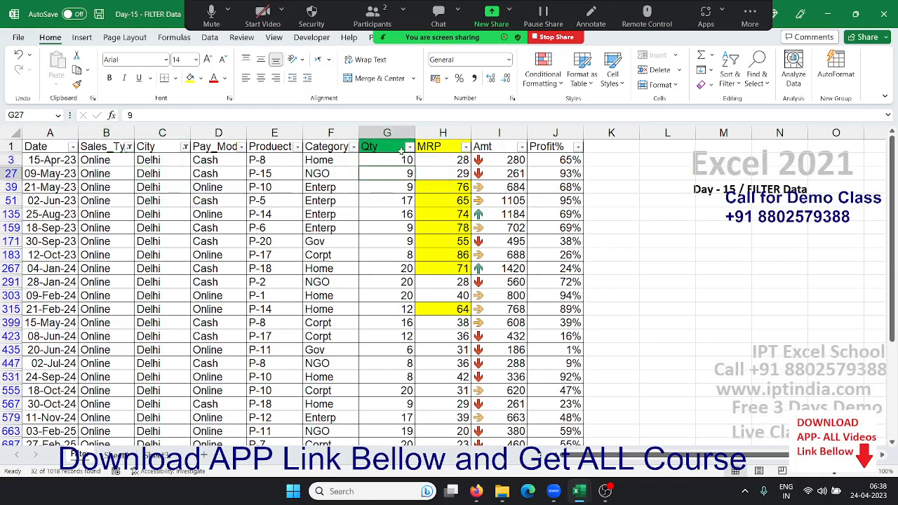
click(410, 148)
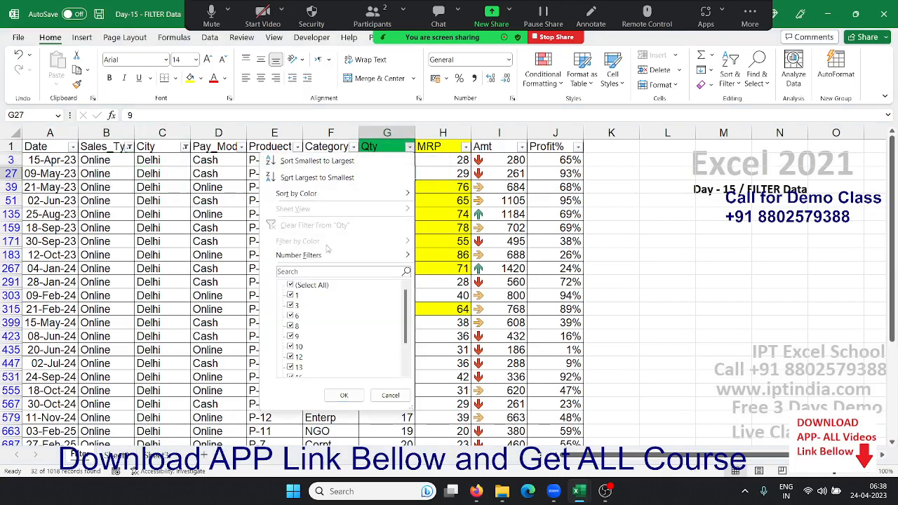
mouse_move(363, 257)
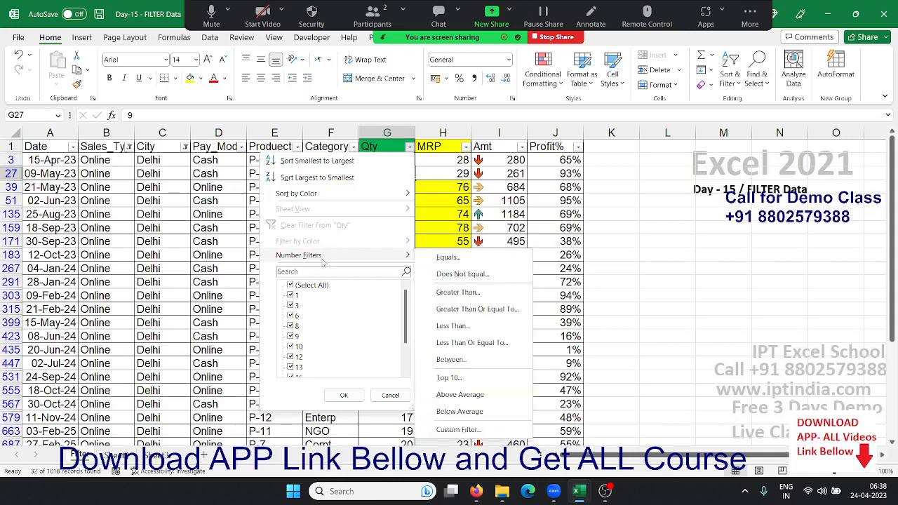
click(457, 292)
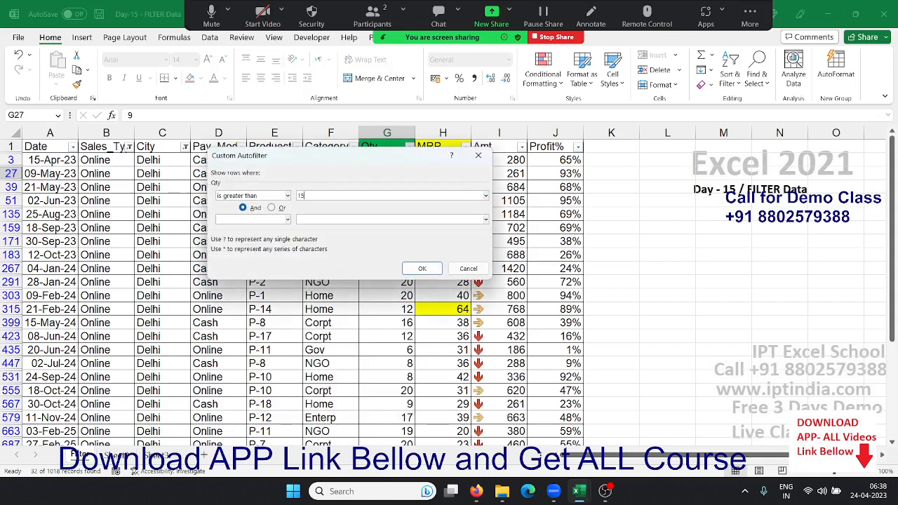
click(421, 269)
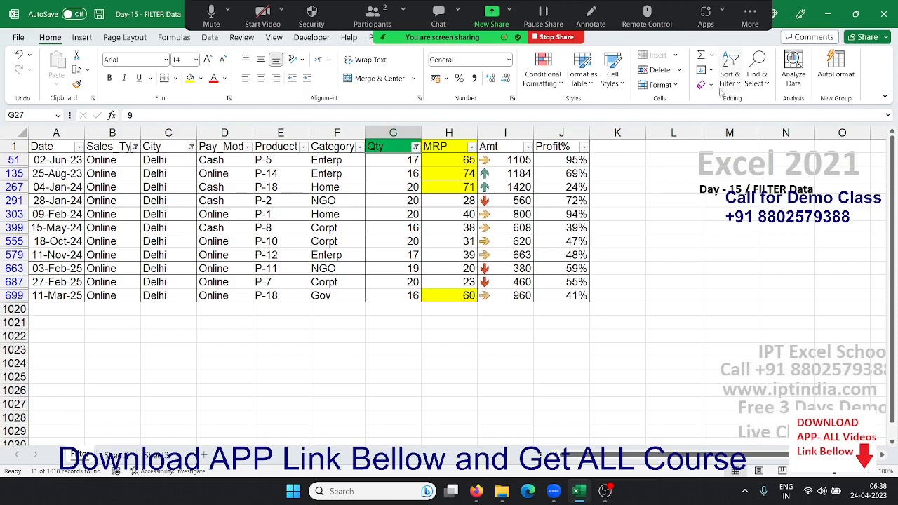
Clear the filter from the Qty column
click(411, 190)
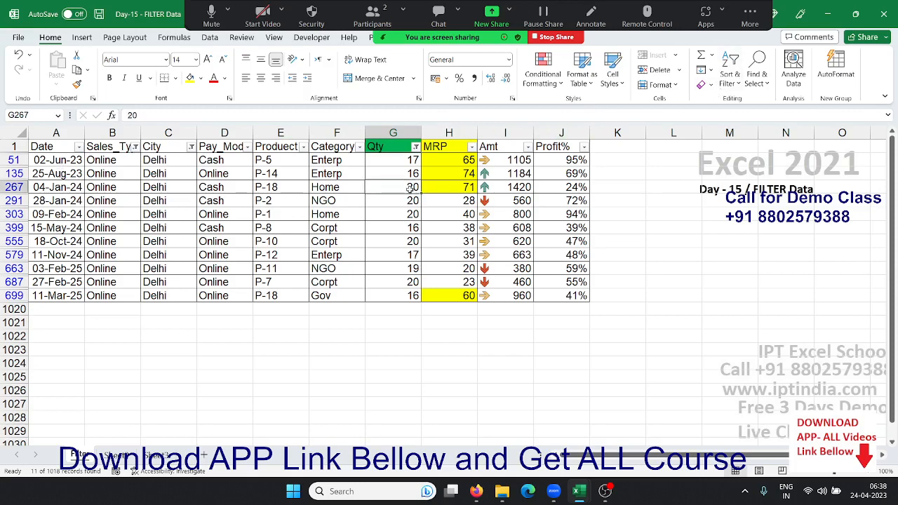
click(416, 147)
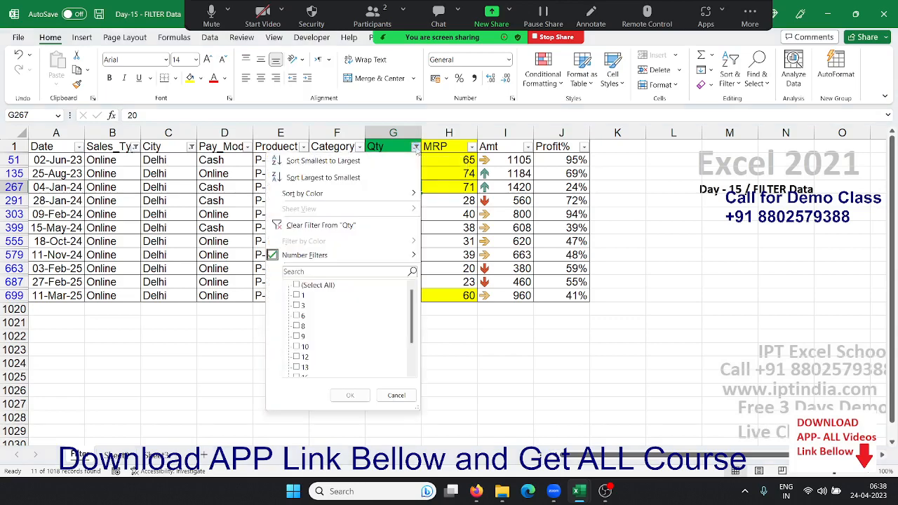
click(297, 227)
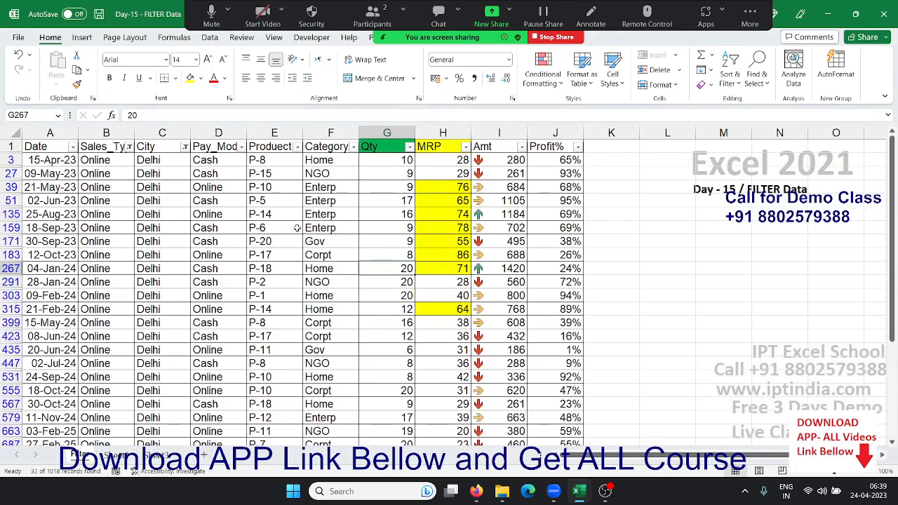
Clear all active filters from the sales table at once
click(274, 215)
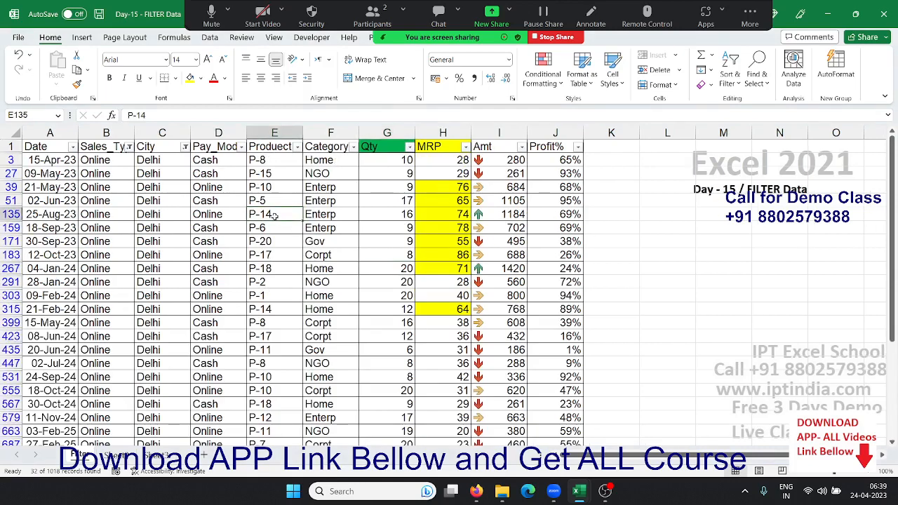
click(731, 83)
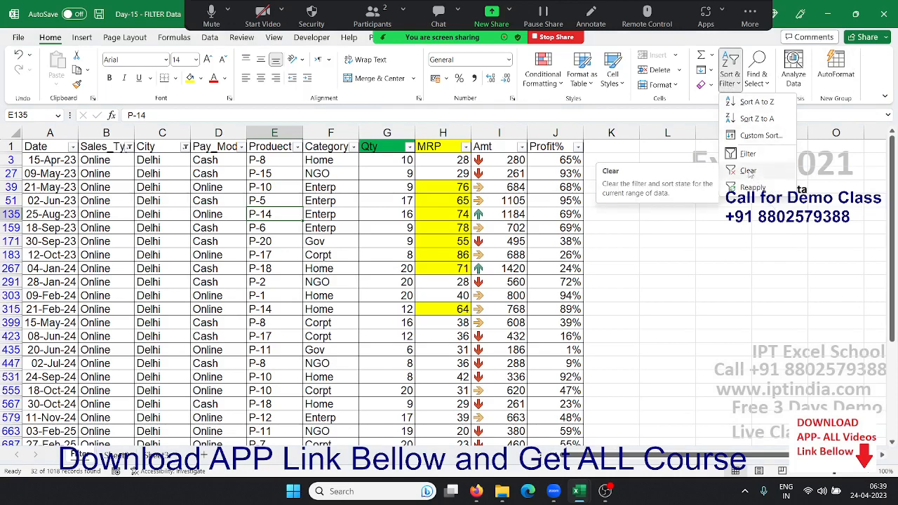
click(748, 172)
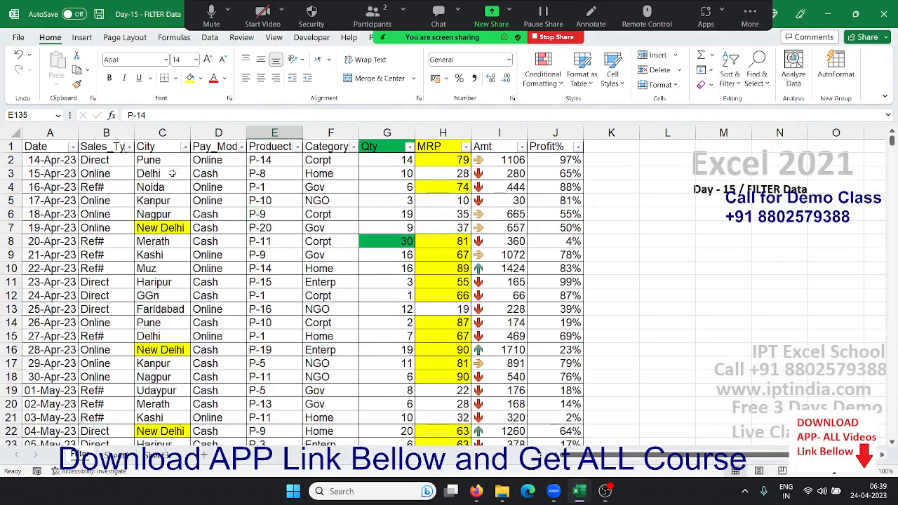
Examine the unfiltered records and the filter options offered for the Sales_Type, Qty and Date columns
drag(112, 160, 414, 201)
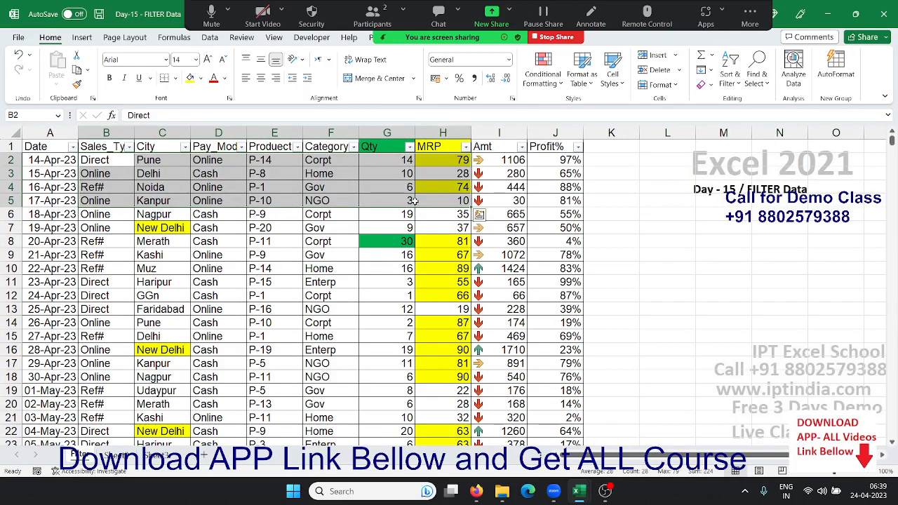
click(117, 215)
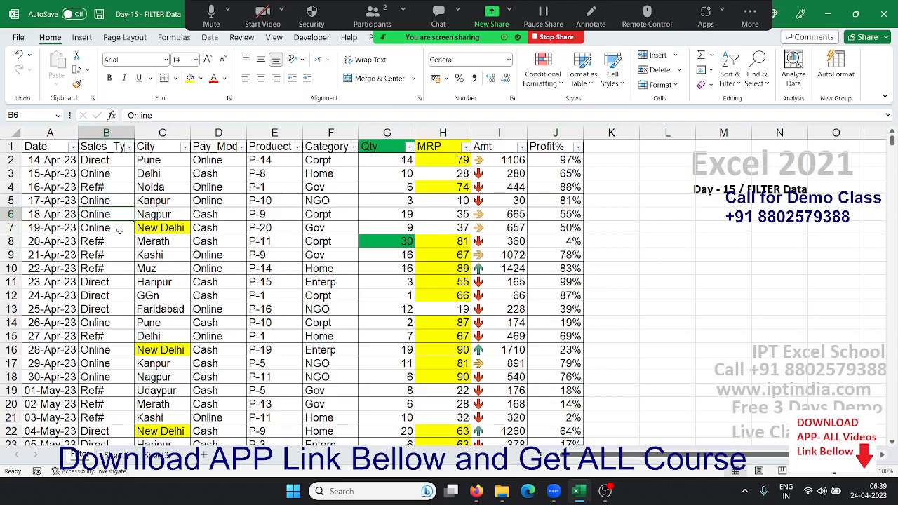
click(113, 133)
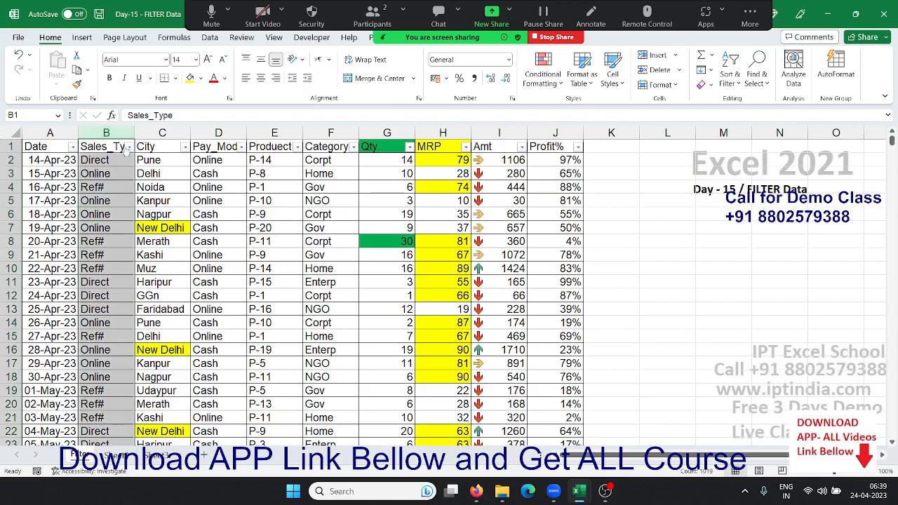
click(120, 170)
click(129, 147)
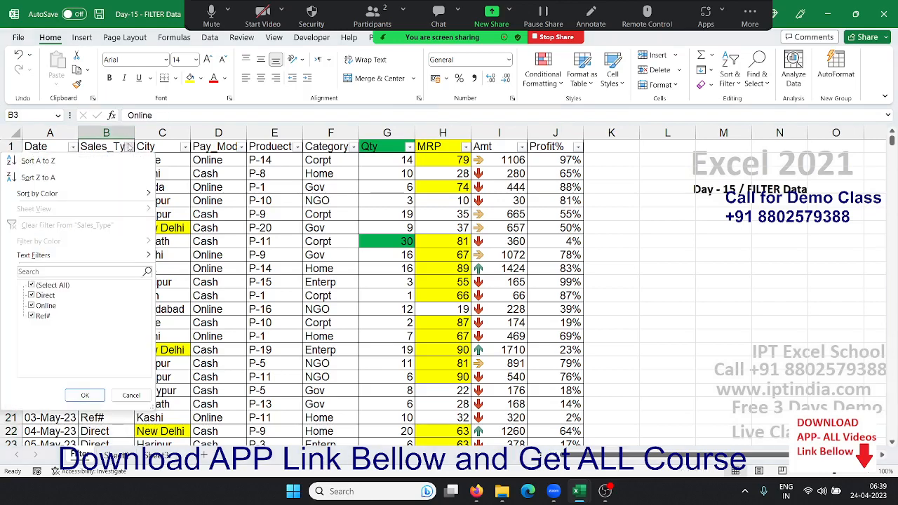
click(334, 202)
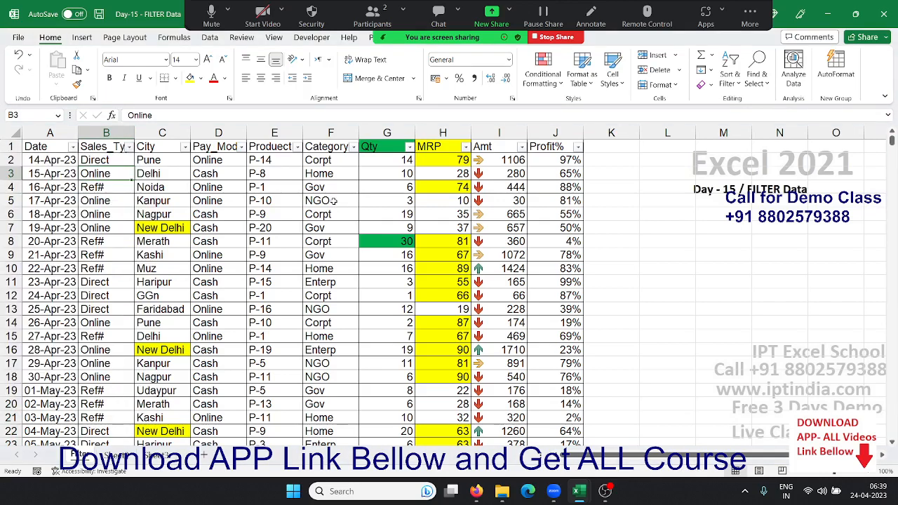
click(409, 147)
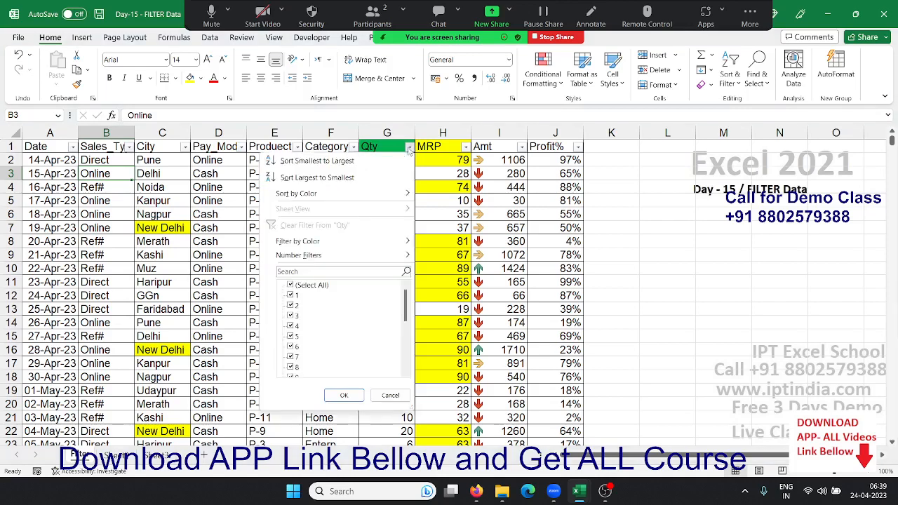
click(55, 225)
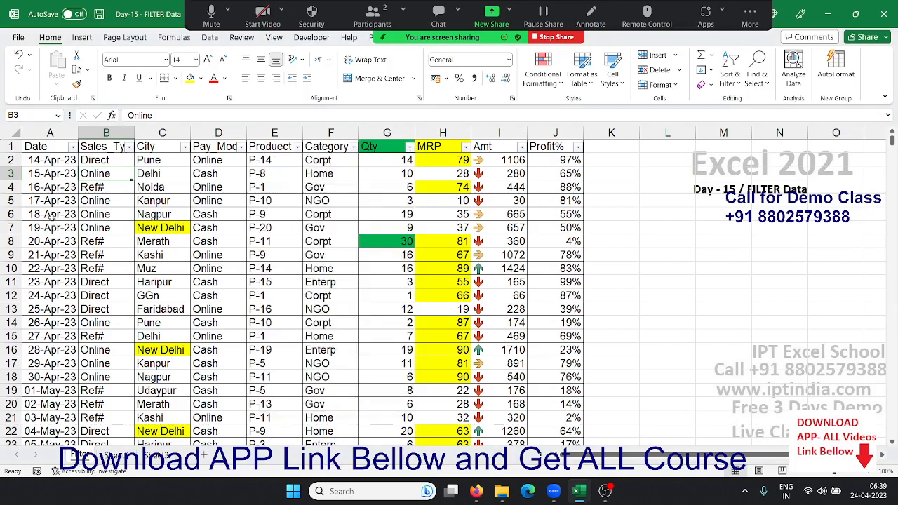
click(69, 147)
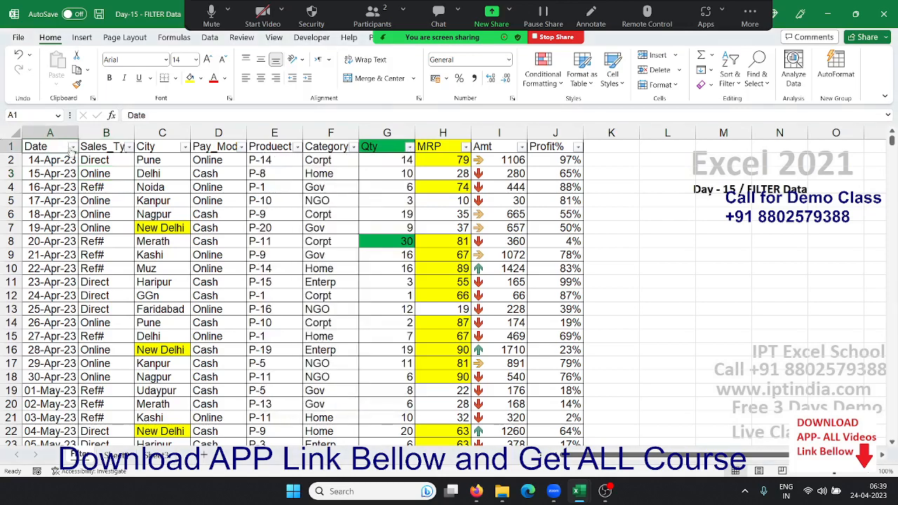
click(72, 148)
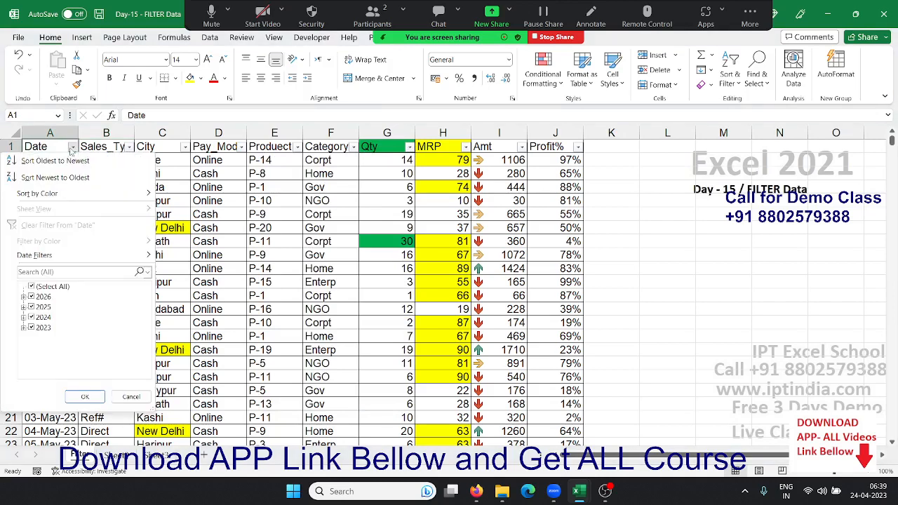
click(205, 168)
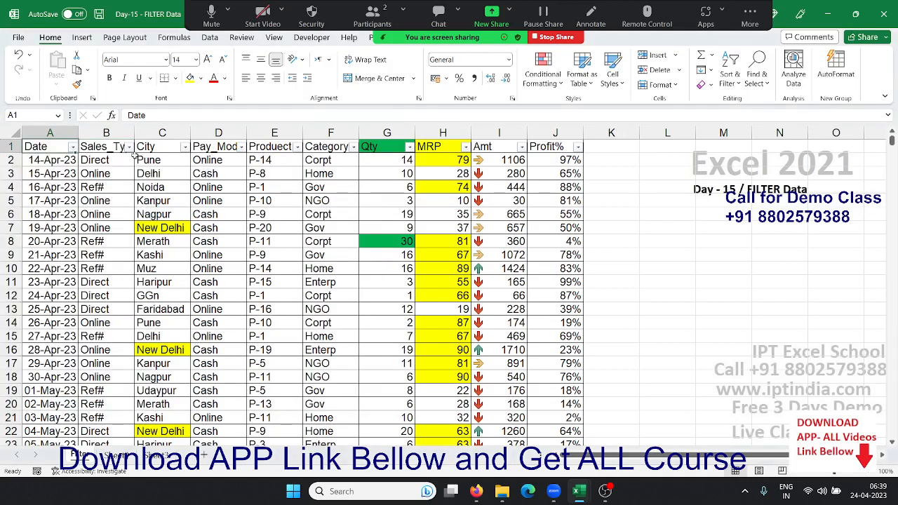
Filter the City column by the yellow cell colour and clear that filter again
click(185, 147)
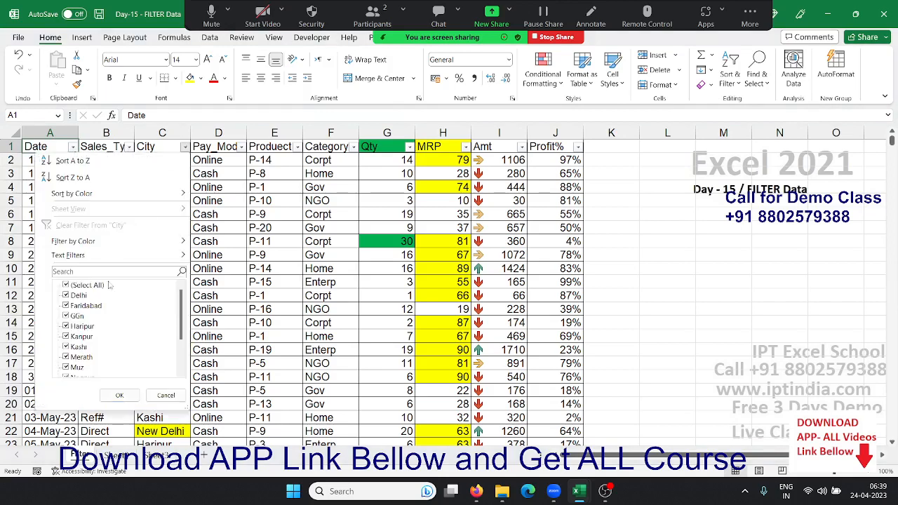
click(70, 270)
click(85, 247)
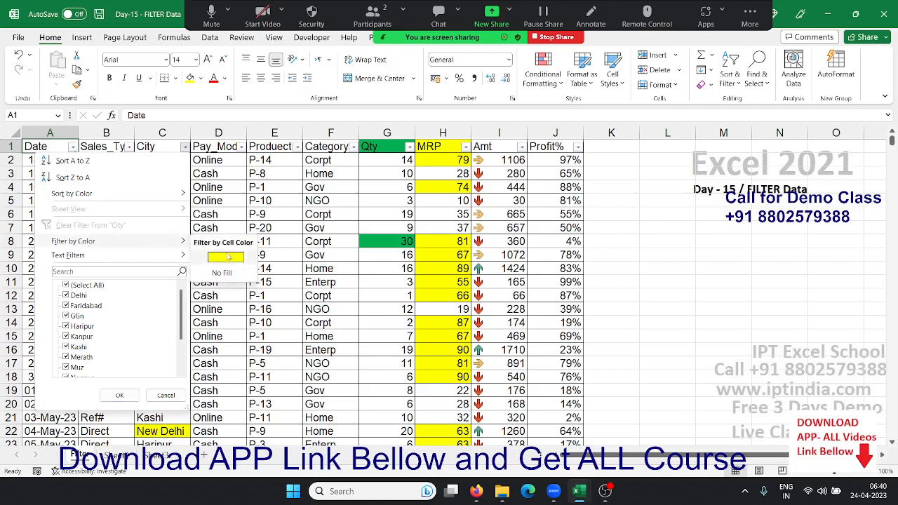
click(226, 258)
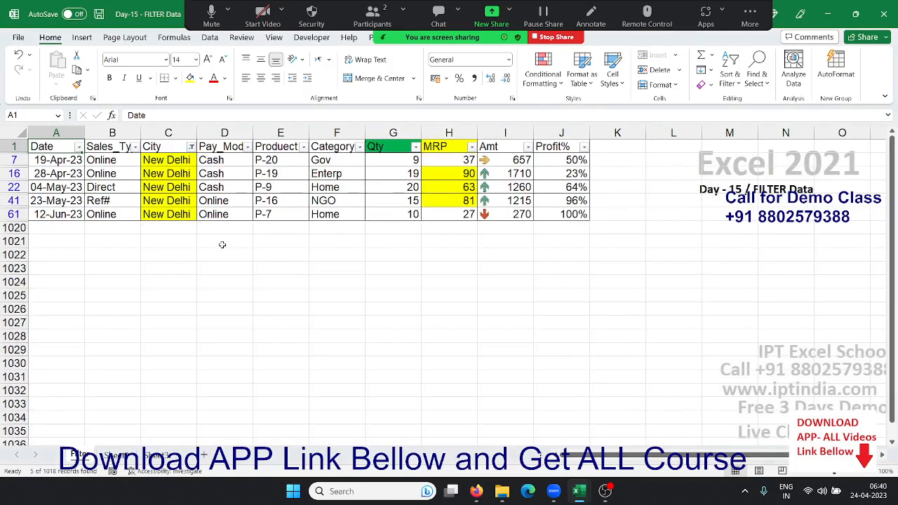
click(191, 147)
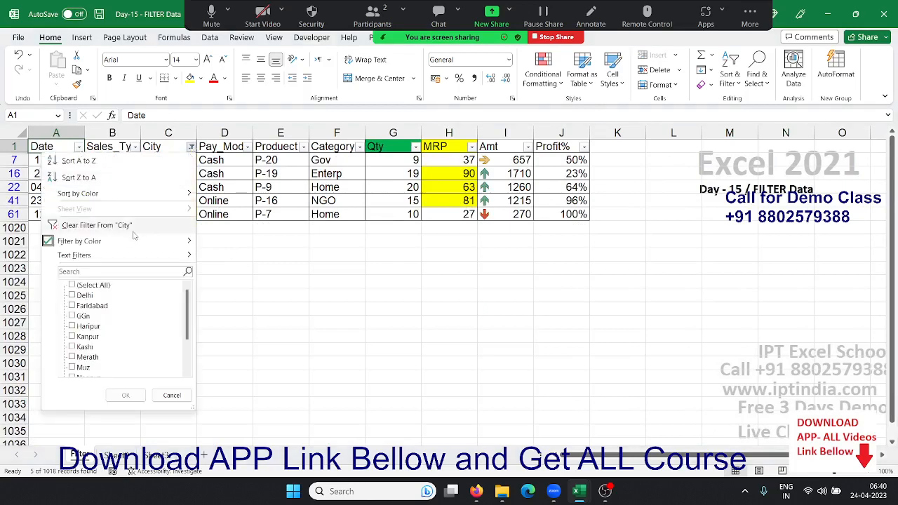
click(99, 225)
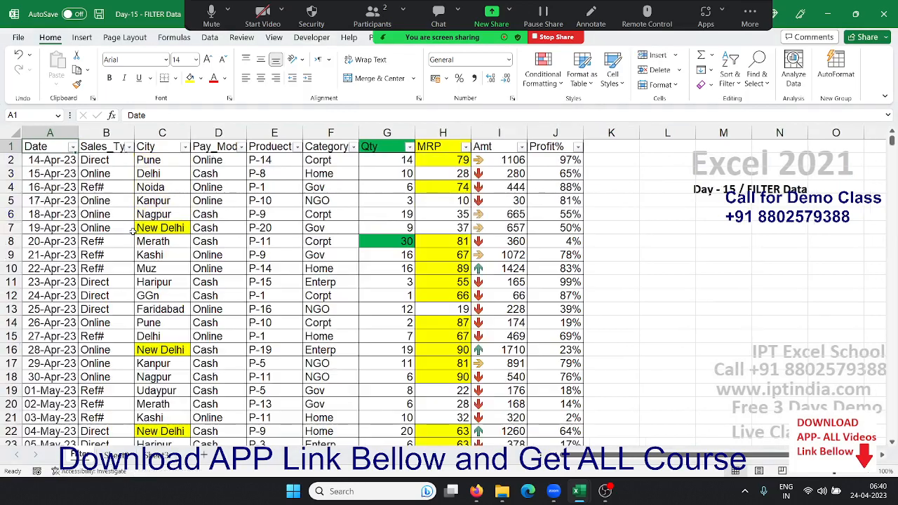
Filter the Amt column by the green up-arrow cell icon and clear that filter again
click(508, 174)
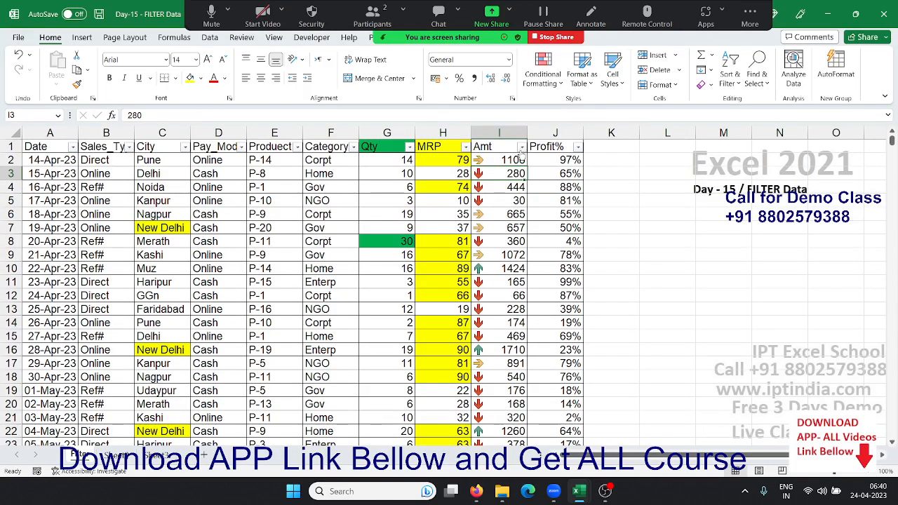
click(521, 146)
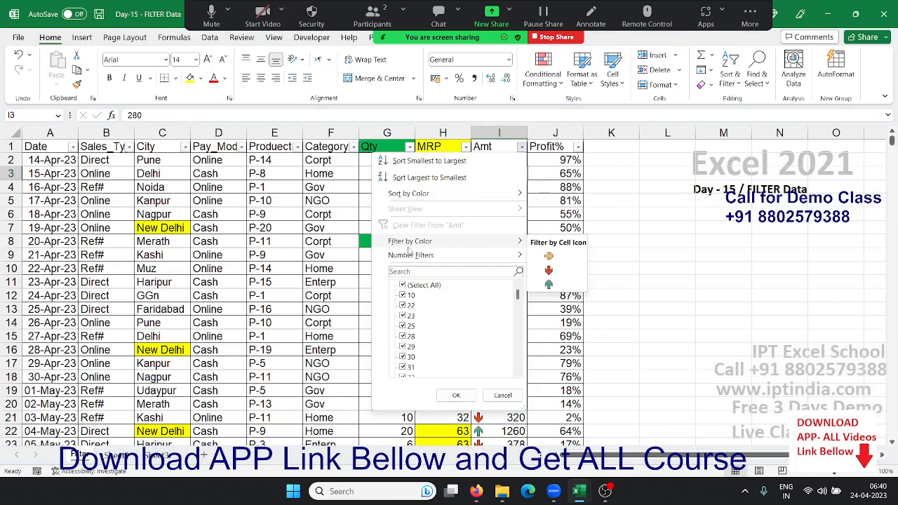
click(549, 284)
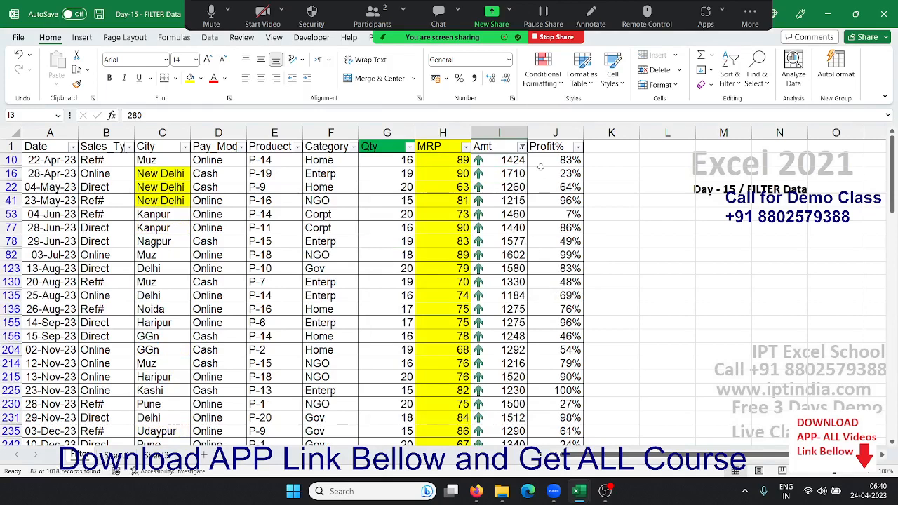
click(524, 148)
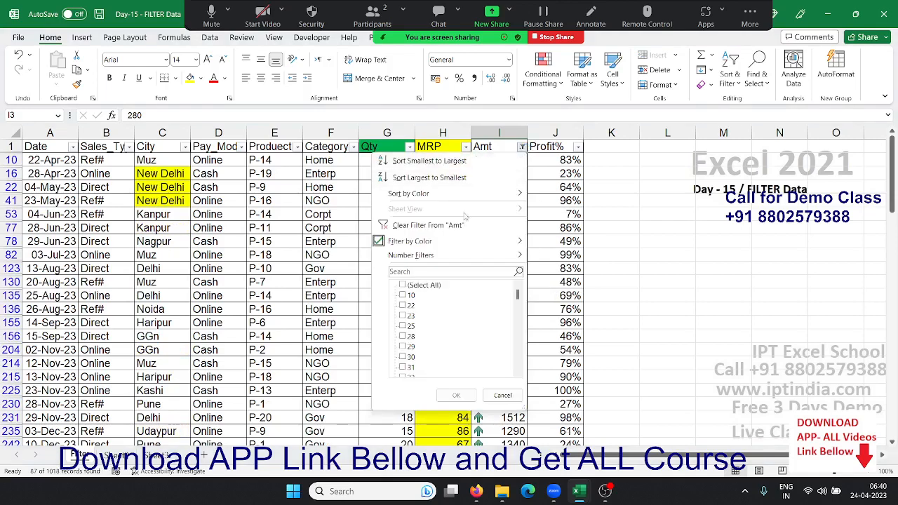
click(428, 226)
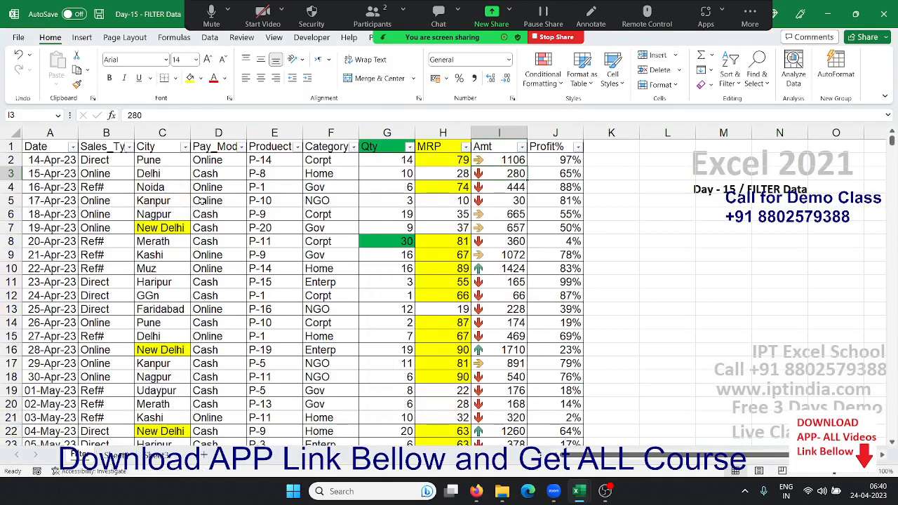
Examine the Delhi and New Delhi entries in the City column and the Highlight Cells Rules for conditional formatting
drag(158, 162, 154, 187)
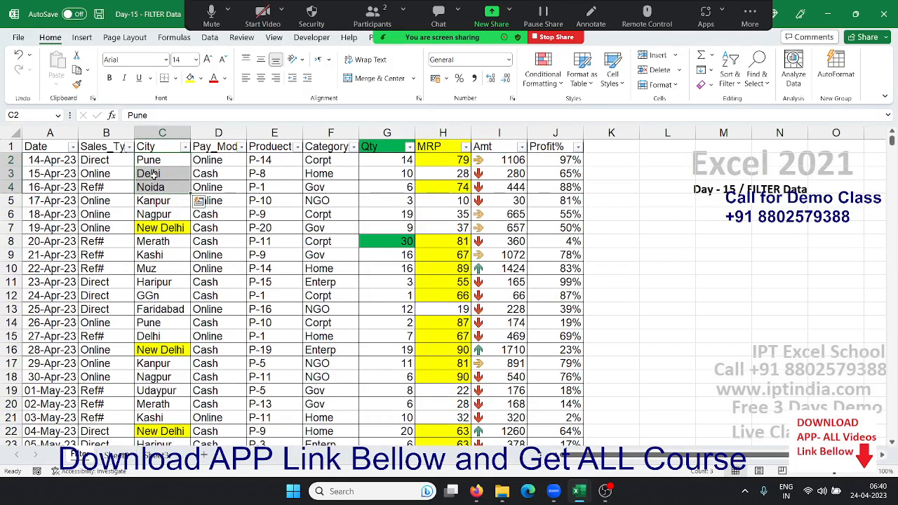
click(153, 176)
click(144, 229)
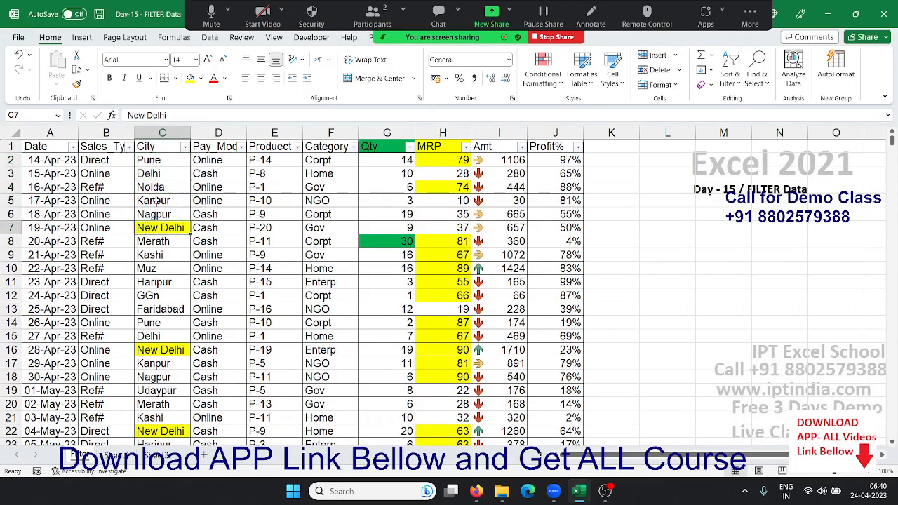
click(169, 173)
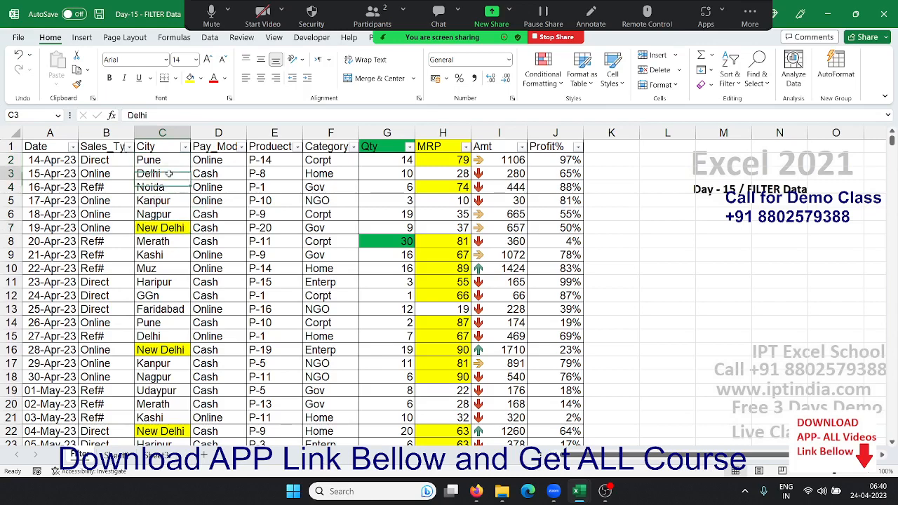
click(541, 73)
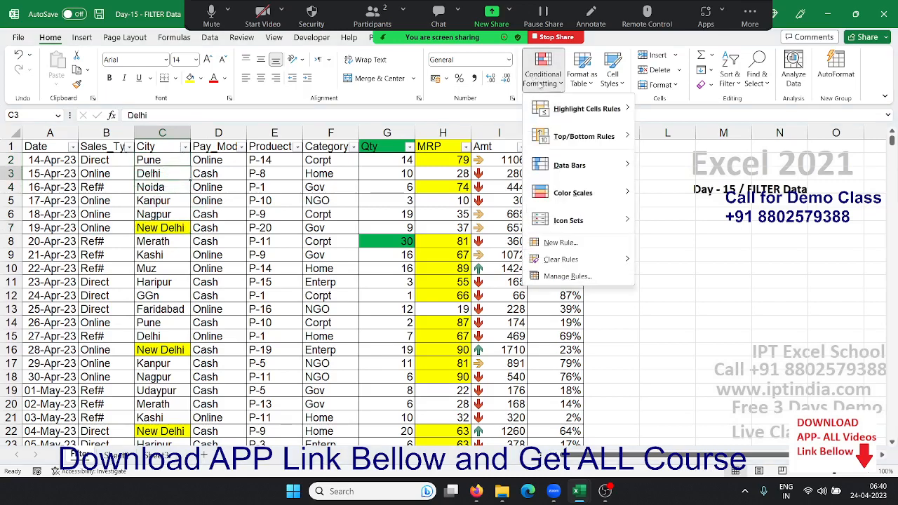
mouse_move(582, 117)
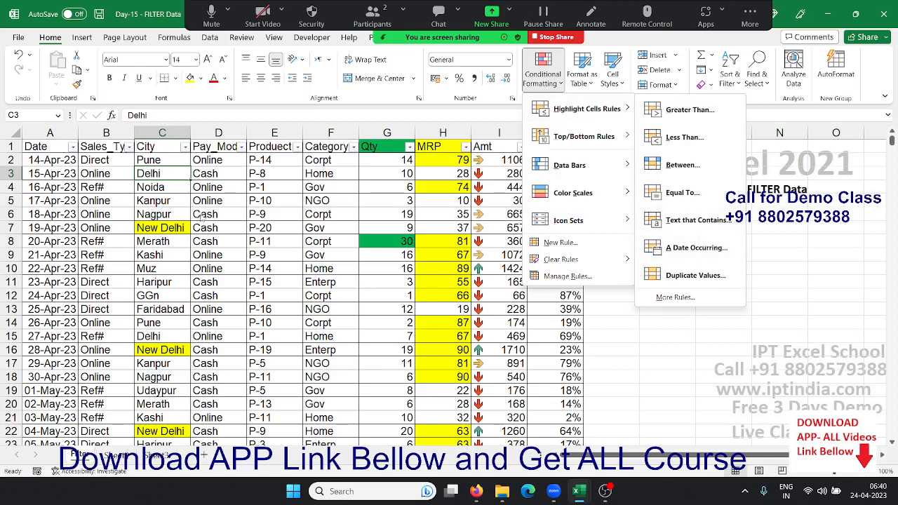
key(Escape)
key(Escape)
Apply a text filter to the City column that shows only cities containing "Delhi"
click(184, 148)
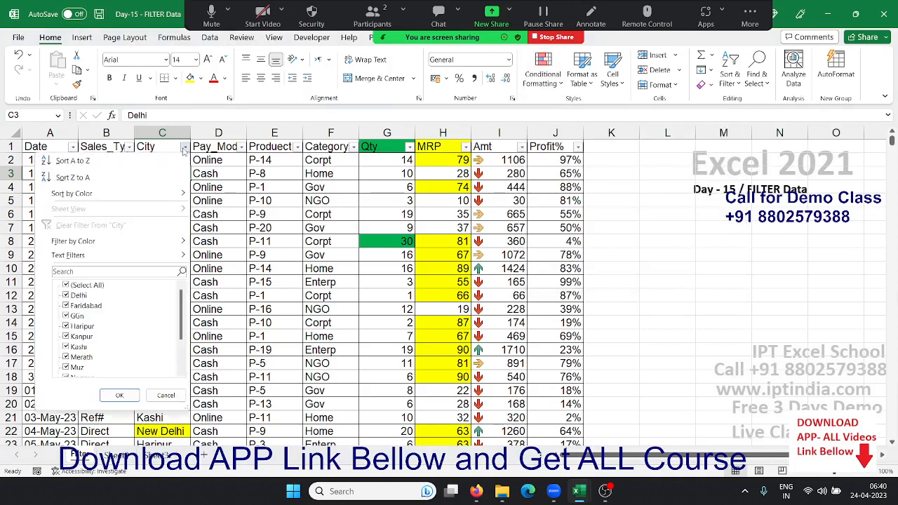
mouse_move(102, 255)
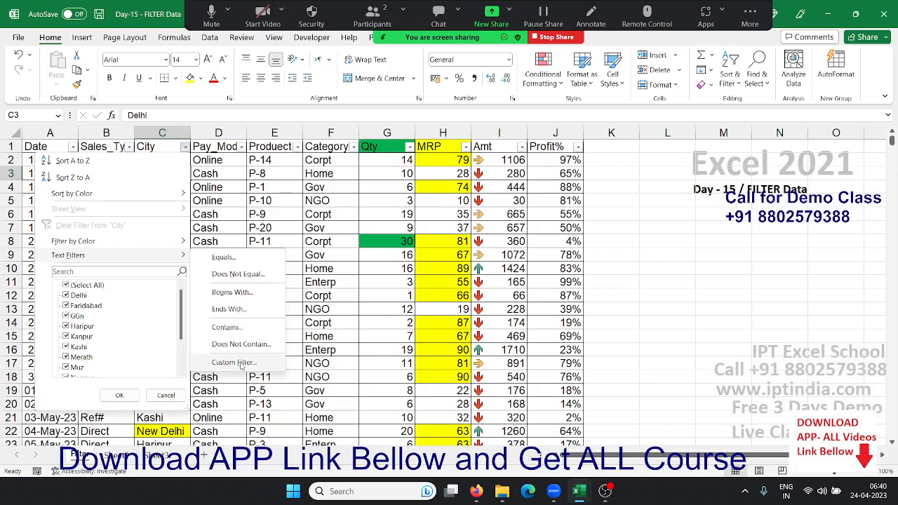
click(227, 327)
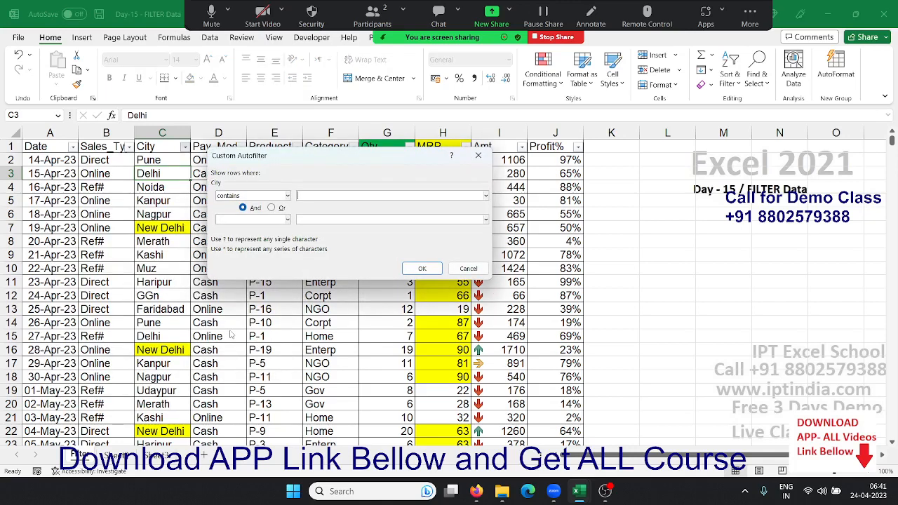
text(delhi)
click(425, 269)
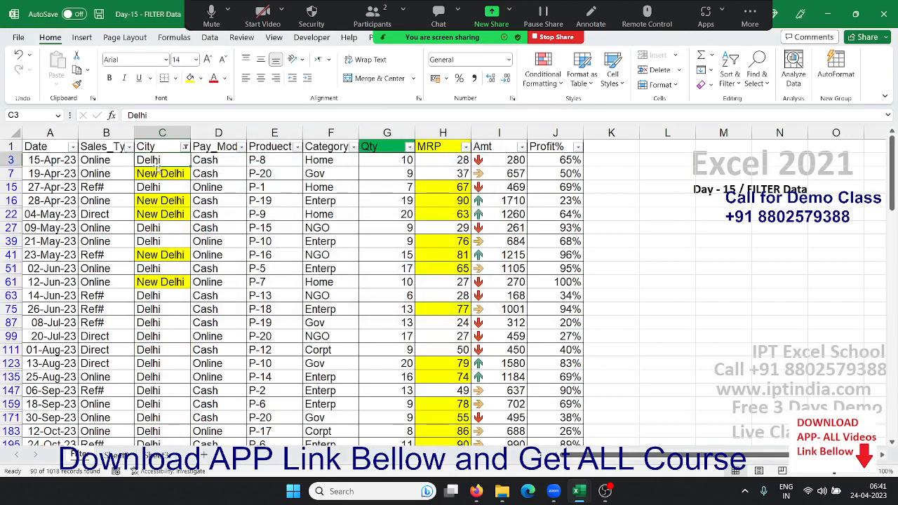
drag(165, 214, 168, 174)
key(Escape)
Open the City column's custom text filter and set its first condition to begins with "New"
click(190, 145)
click(185, 146)
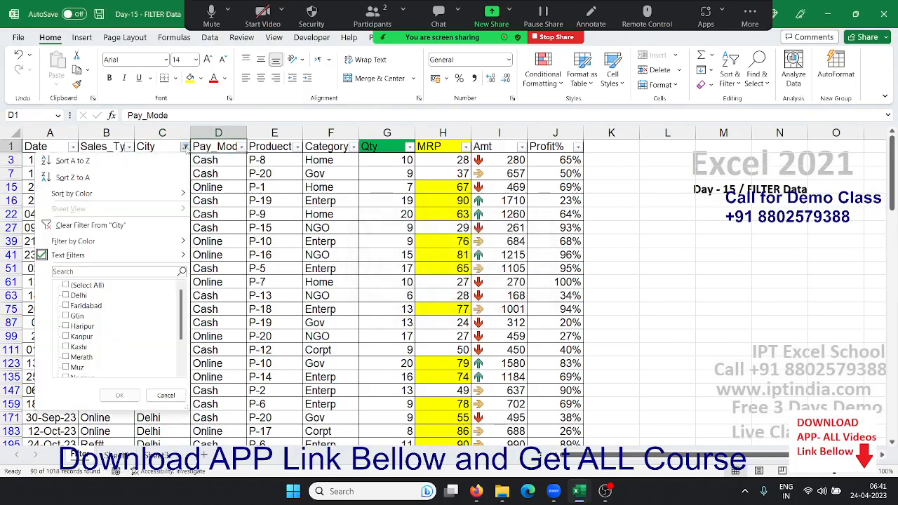
mouse_move(150, 260)
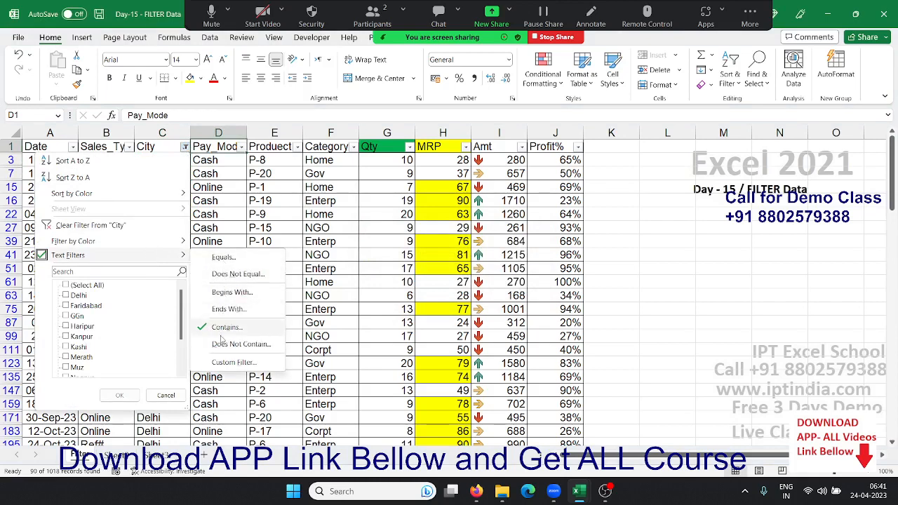
click(233, 362)
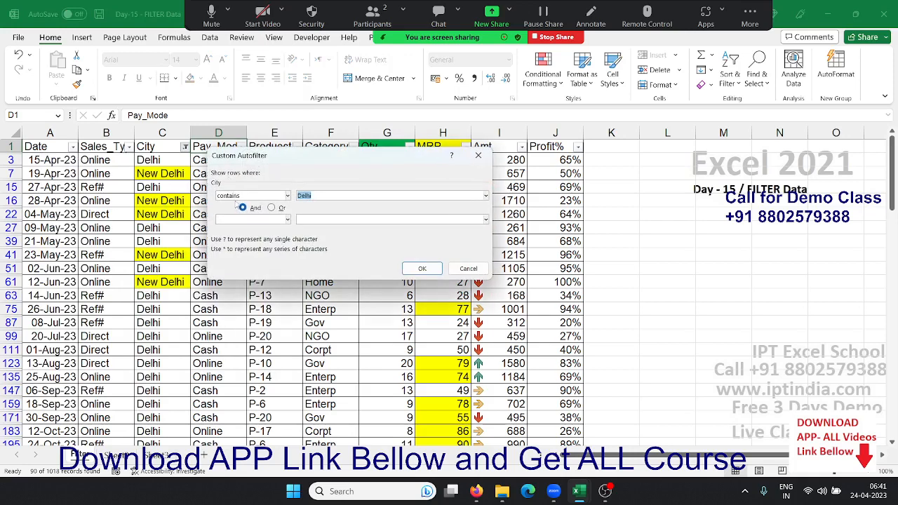
click(238, 197)
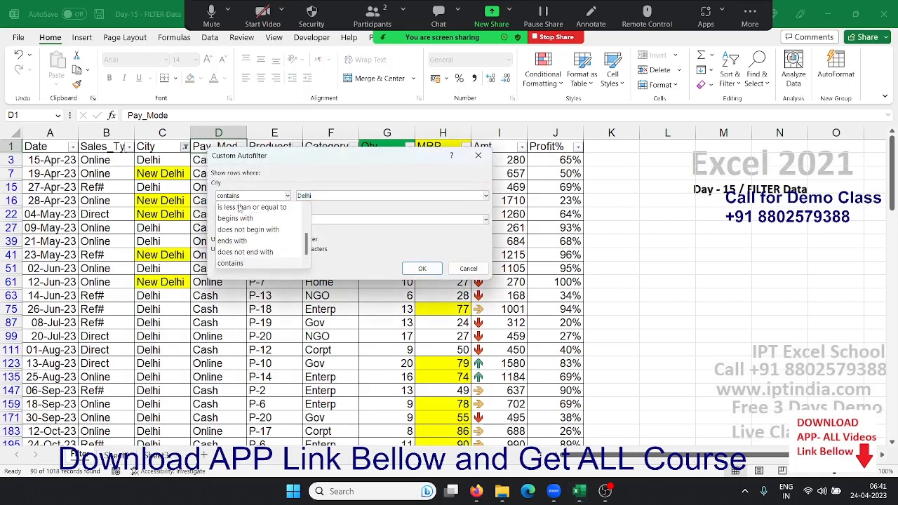
scroll(242, 231, up, 3)
click(386, 215)
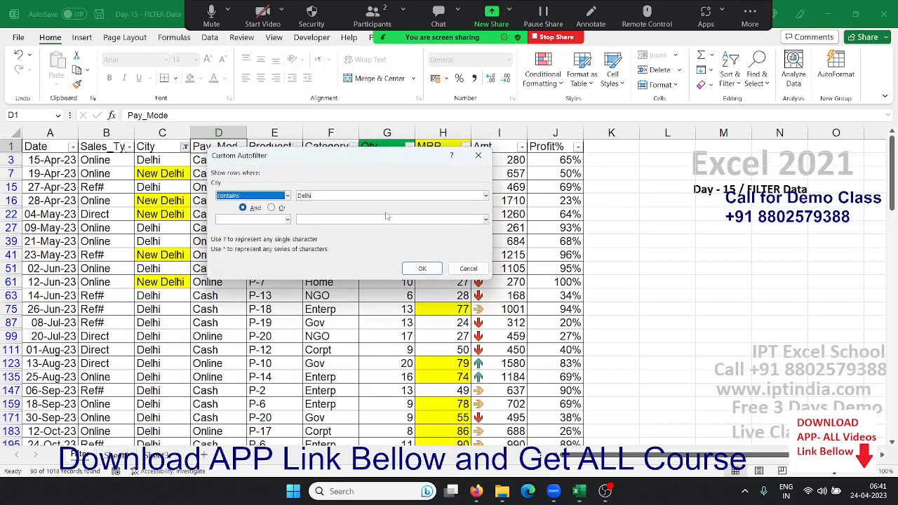
click(263, 198)
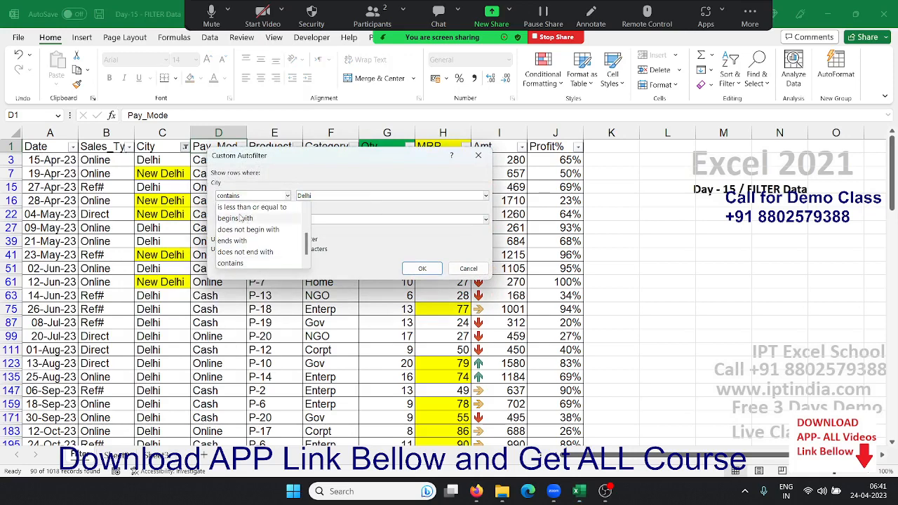
click(242, 218)
click(327, 198)
drag(297, 195, 330, 199)
text(N)
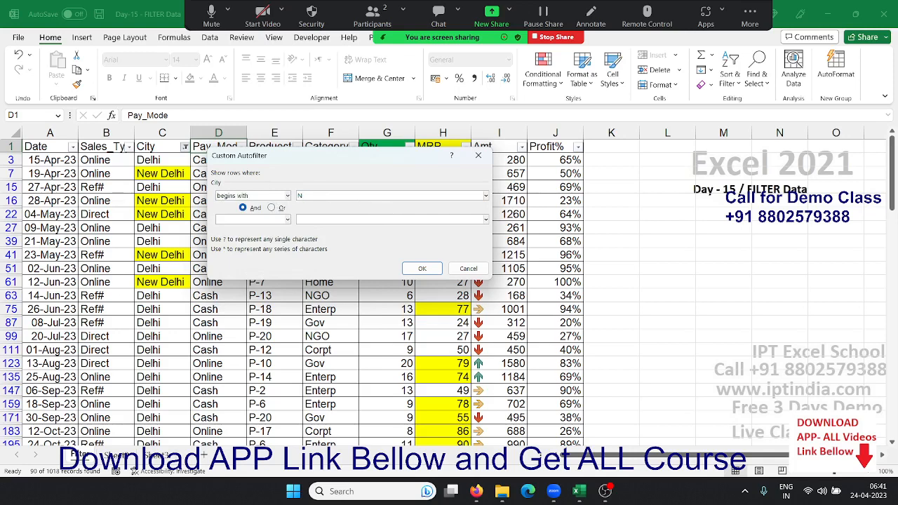
text(ew)
Add a second City condition, ends with "delhi", joined with And, and apply the custom filter
click(262, 221)
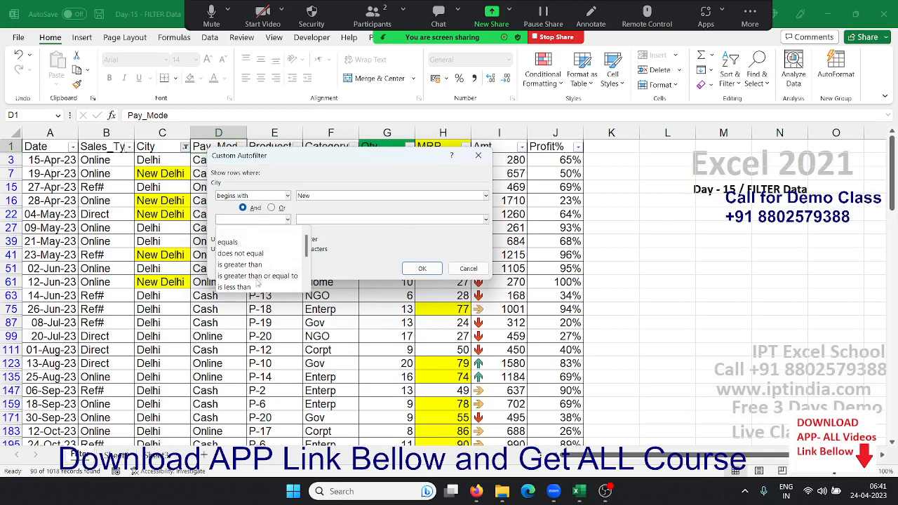
scroll(257, 283, down, 2)
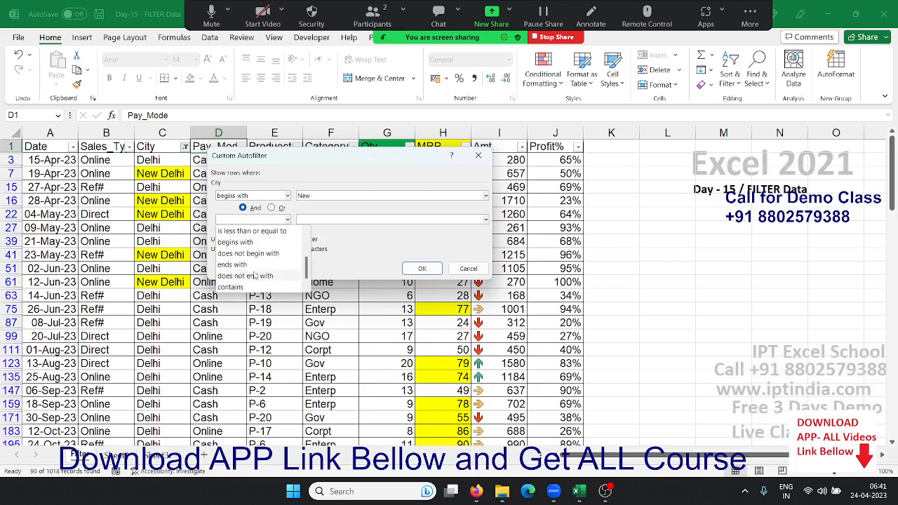
click(255, 265)
click(315, 218)
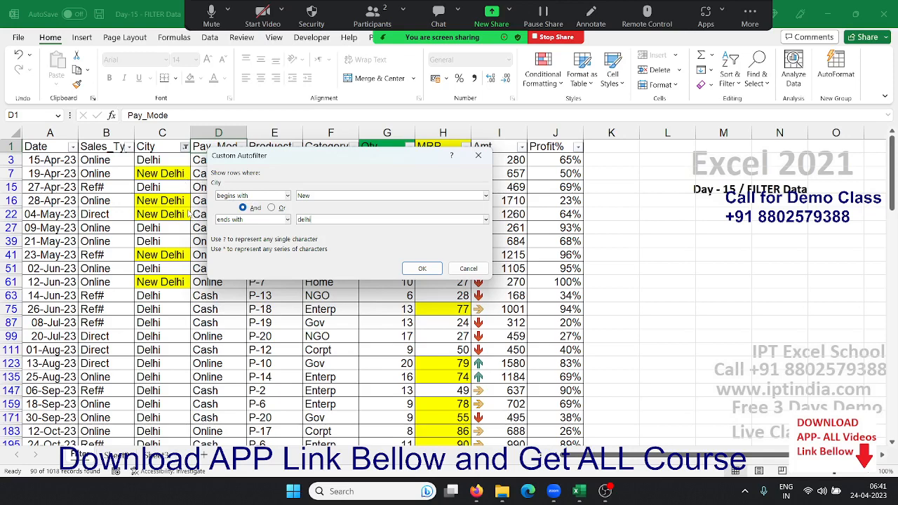
click(280, 210)
click(245, 210)
click(422, 268)
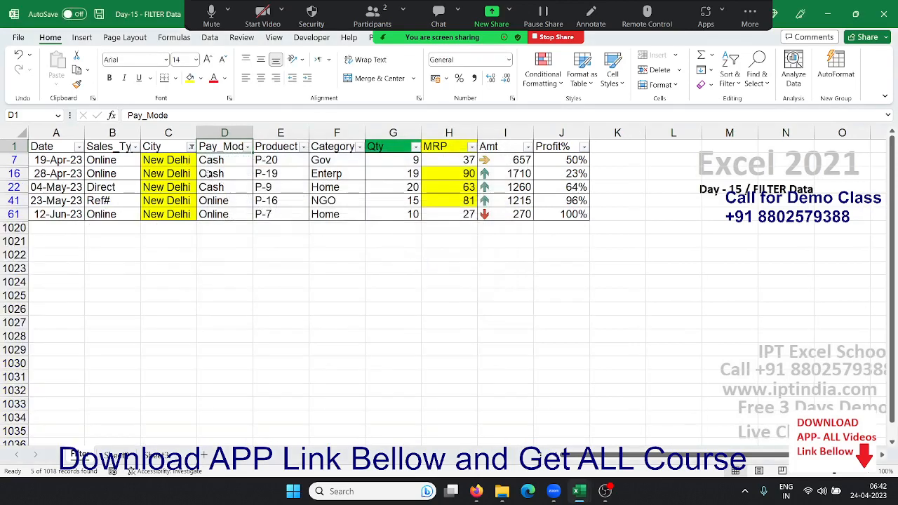
Clear the filter from the City column
click(191, 147)
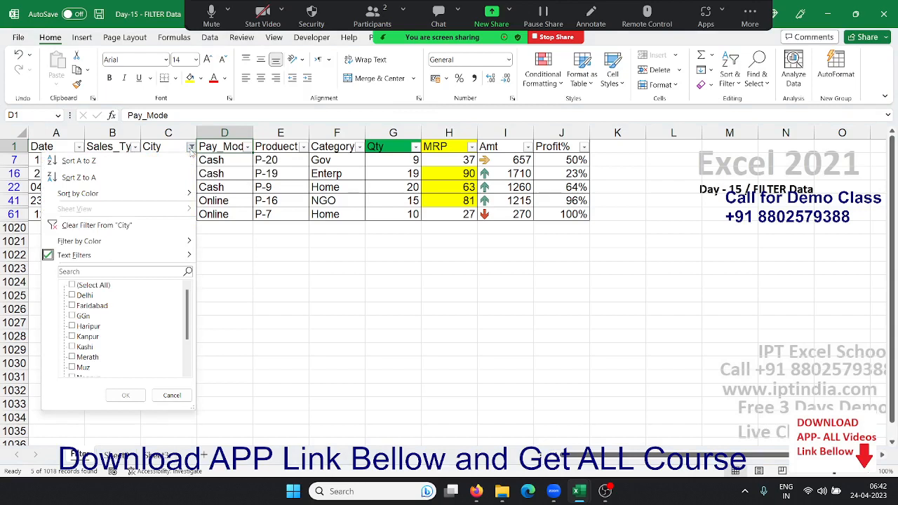
click(152, 227)
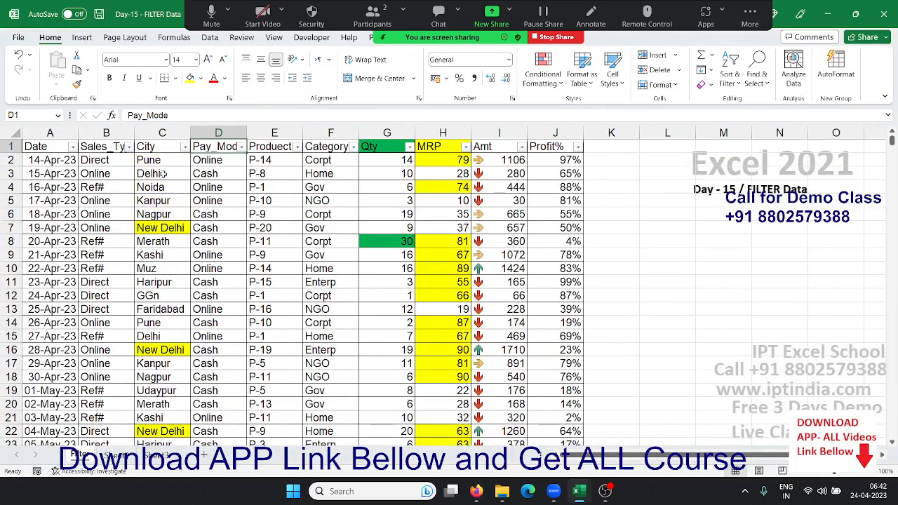
click(162, 173)
click(289, 170)
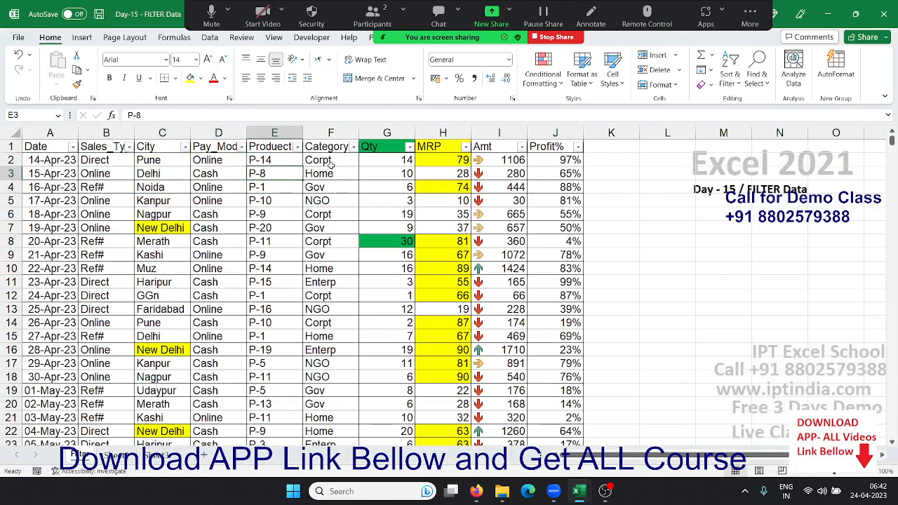
Filter the Qty column to its top 5 items and look through the filtered rows
click(330, 165)
click(389, 159)
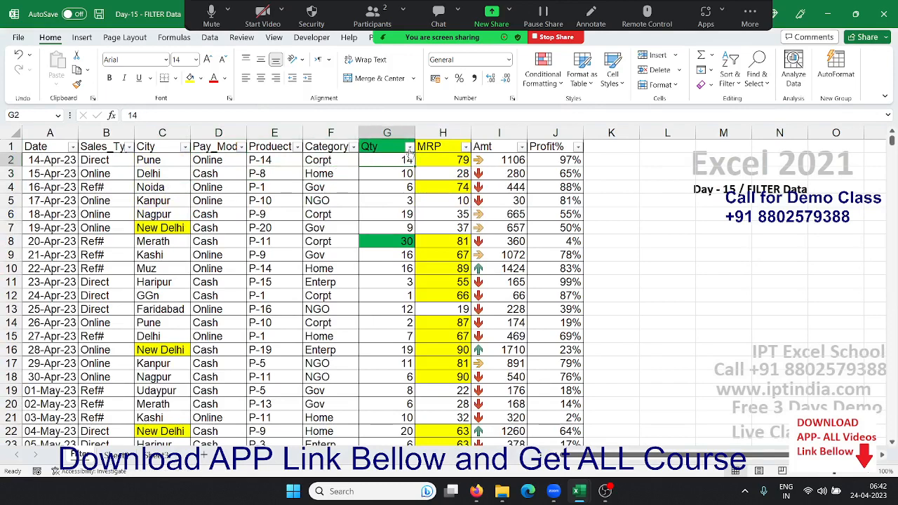
click(409, 147)
mouse_move(366, 260)
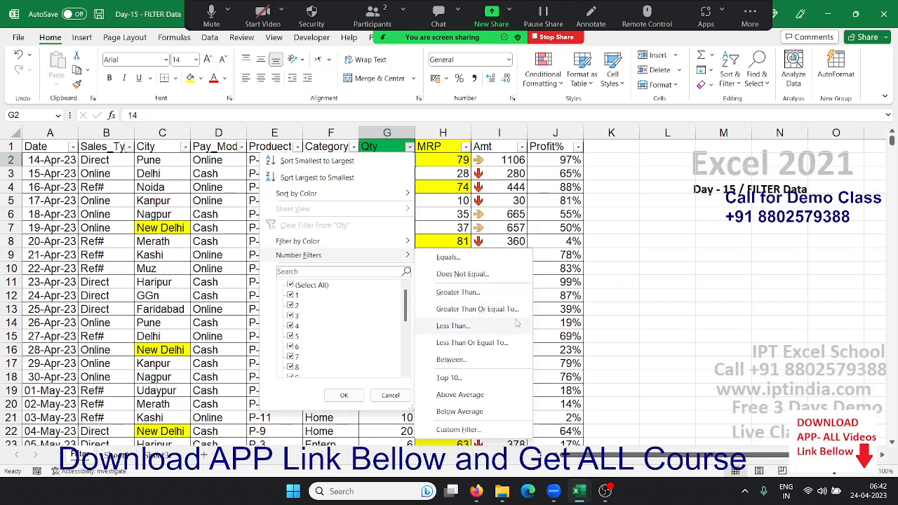
click(499, 382)
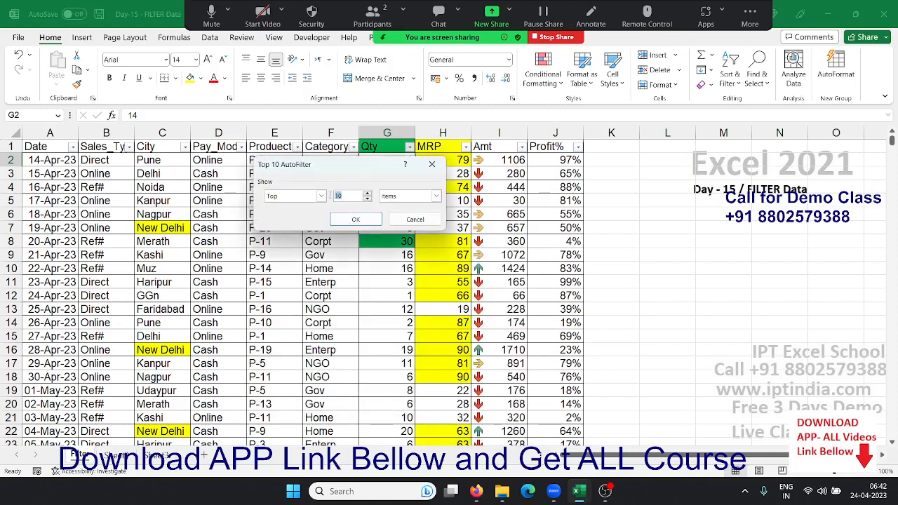
text(5)
click(356, 219)
scroll(359, 220, down, 6)
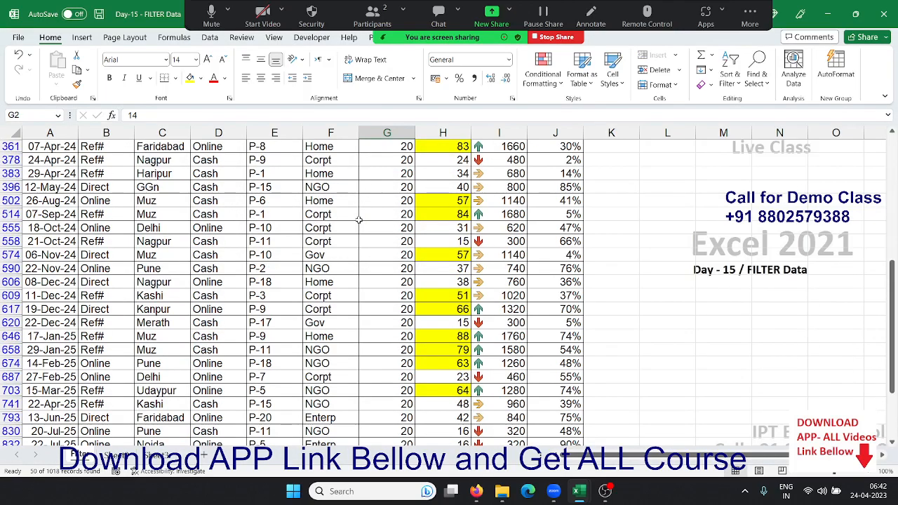
scroll(358, 220, down, 6)
scroll(358, 222, up, 13)
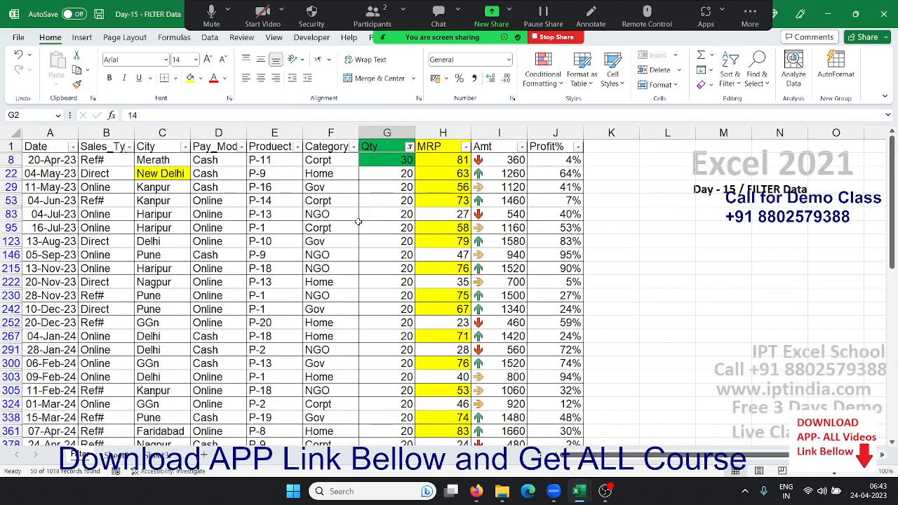
scroll(361, 210, down, 8)
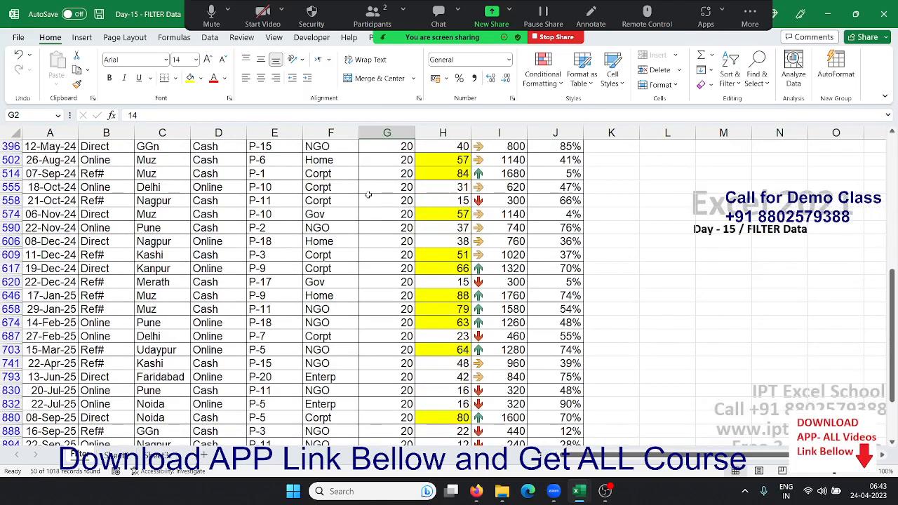
scroll(368, 194, down, 2)
scroll(367, 194, up, 10)
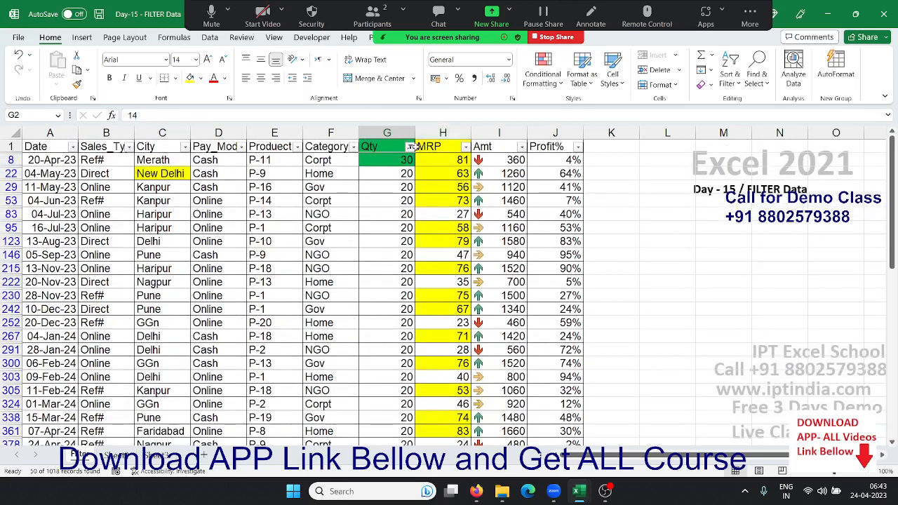
Change the Qty column's number filter to show only above-average quantities
click(410, 148)
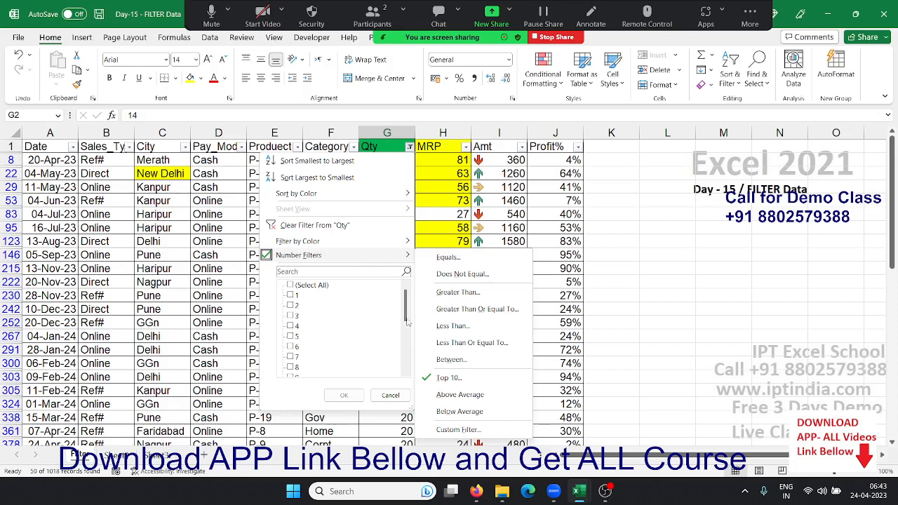
click(451, 395)
scroll(369, 275, down, 7)
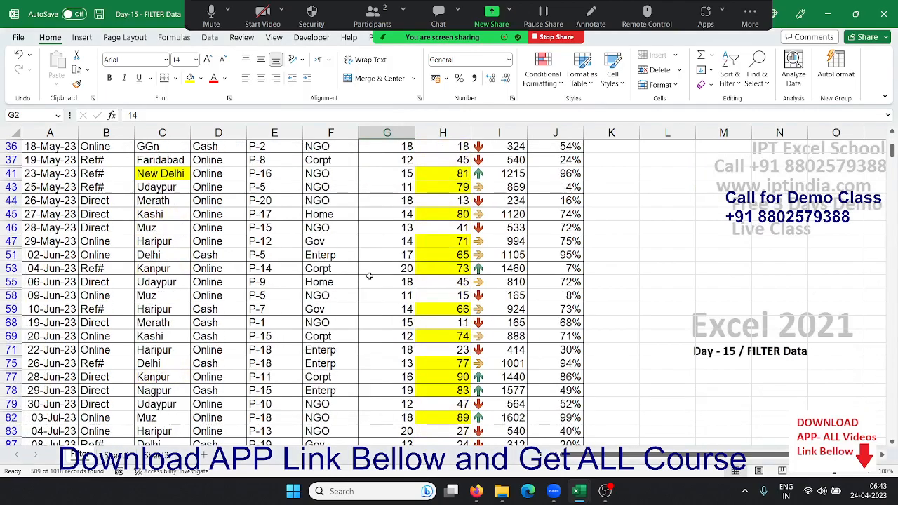
scroll(369, 276, up, 5)
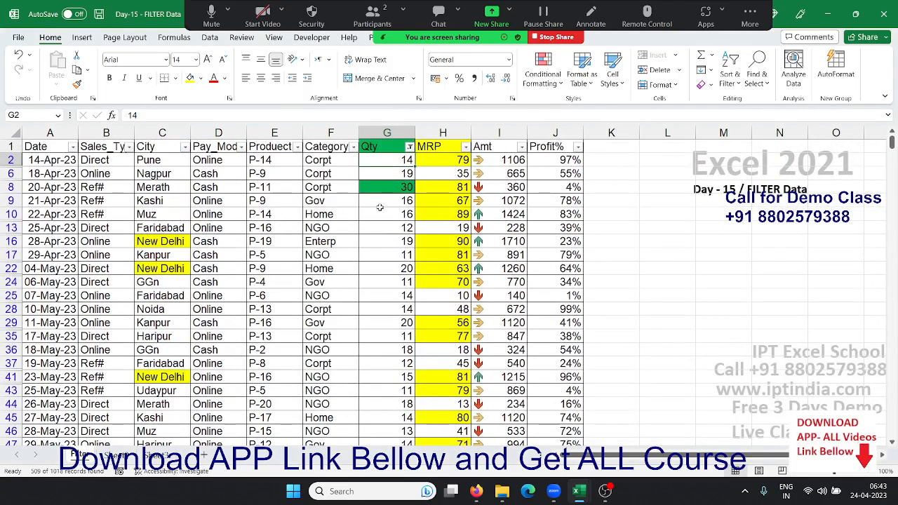
Examine the comparison operators in the Qty column's custom number filter, leaving the filter as it is
click(409, 146)
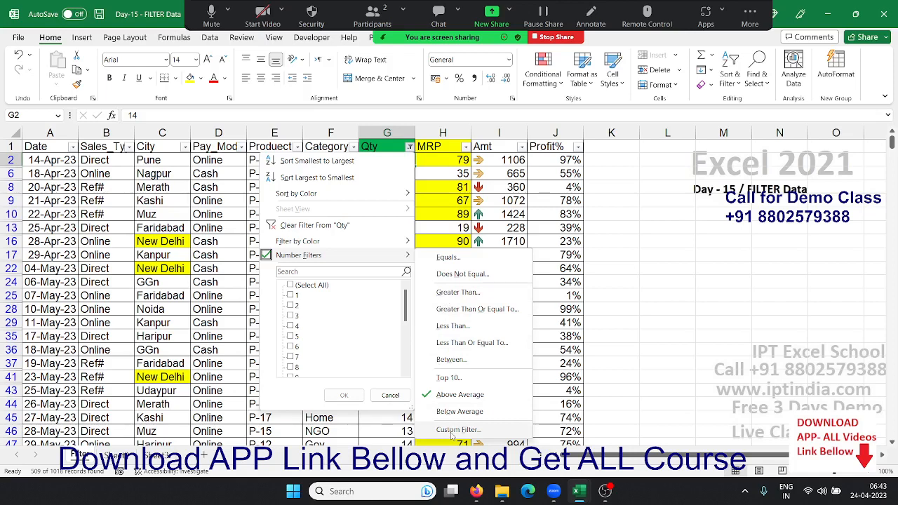
click(451, 431)
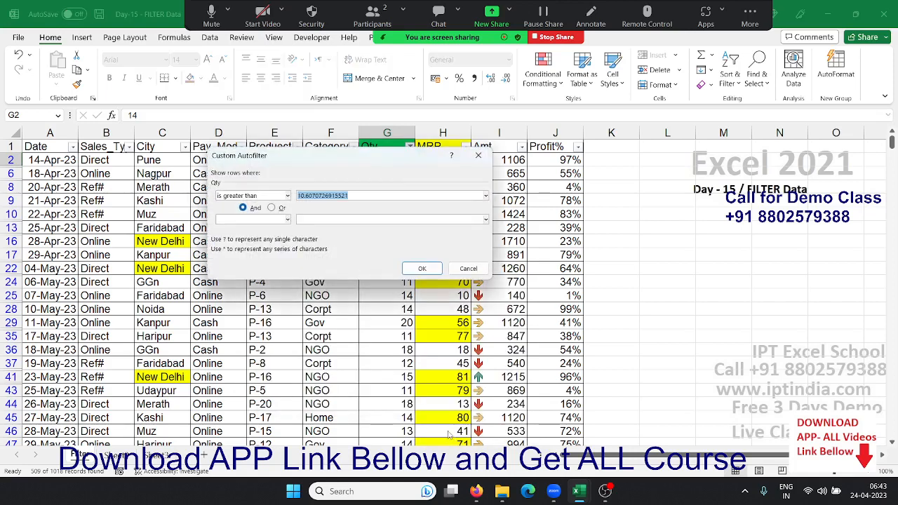
click(252, 196)
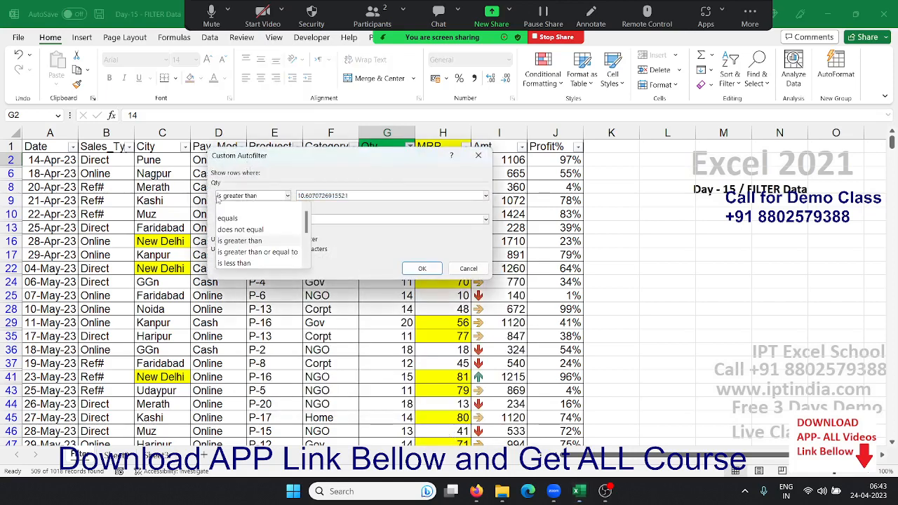
click(320, 157)
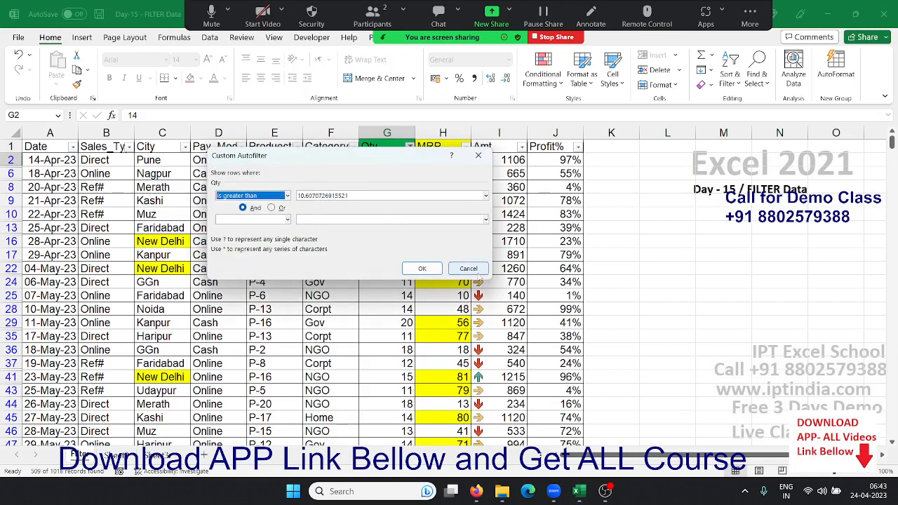
click(468, 268)
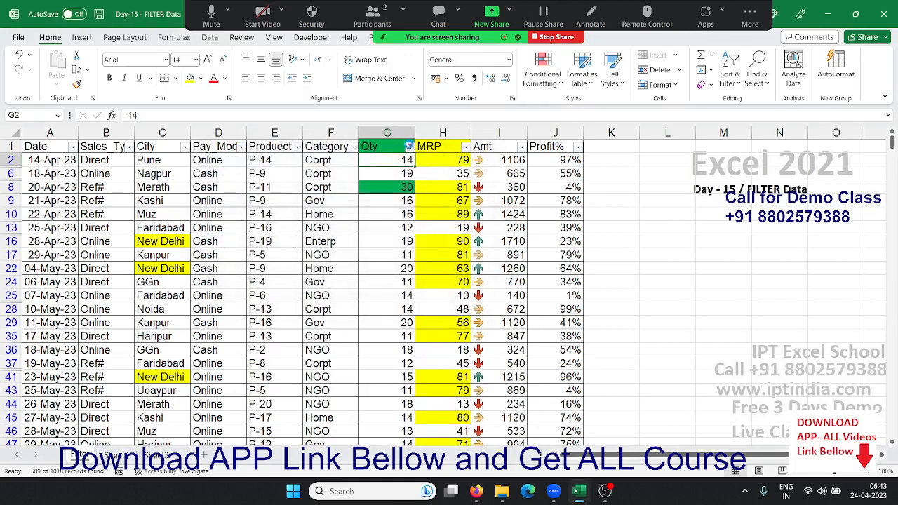
Clear the filter from the Qty column
click(409, 147)
click(354, 225)
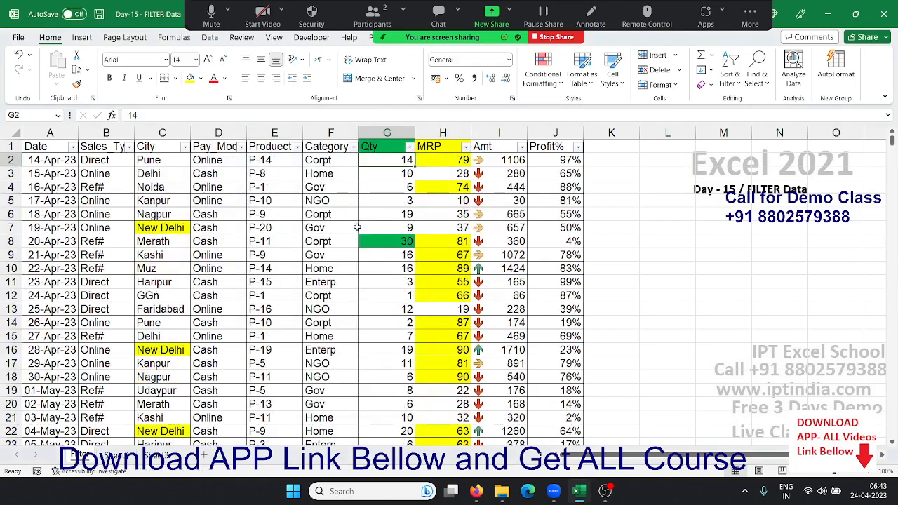
click(70, 183)
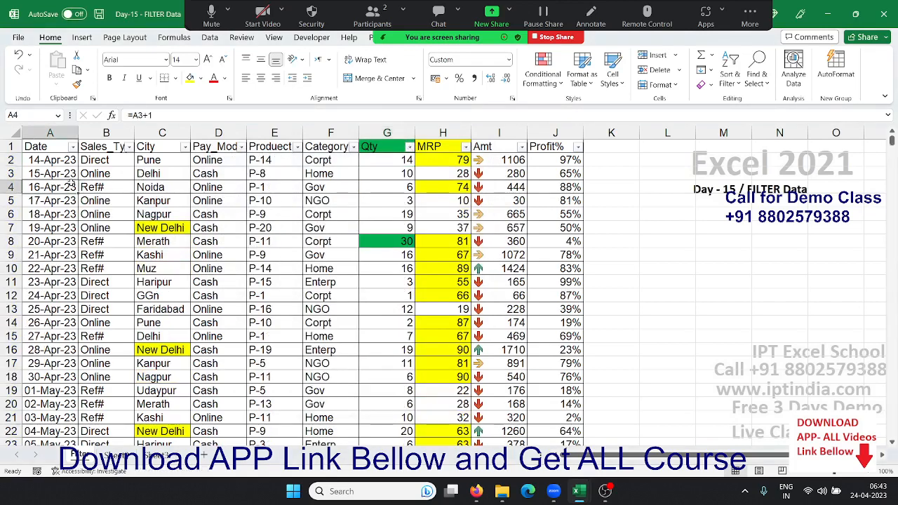
Examine the year and month groups in the Date column's filter list
click(72, 148)
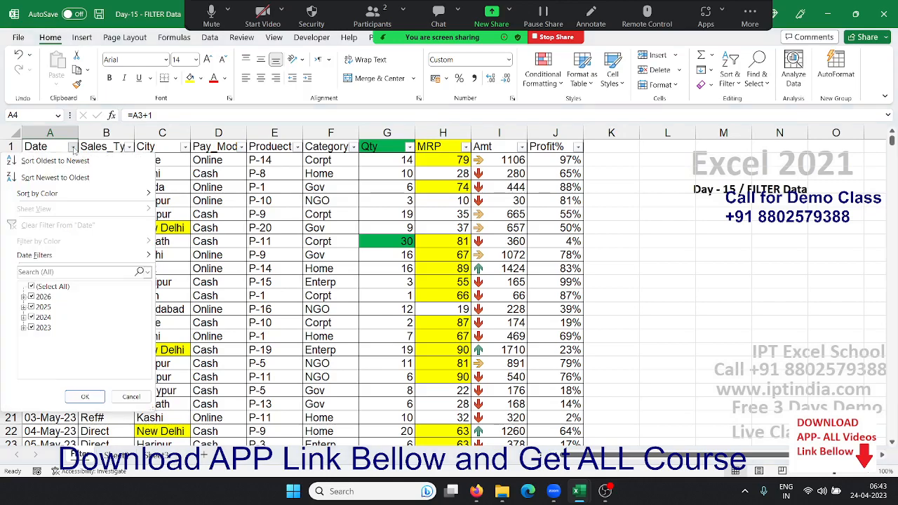
click(72, 148)
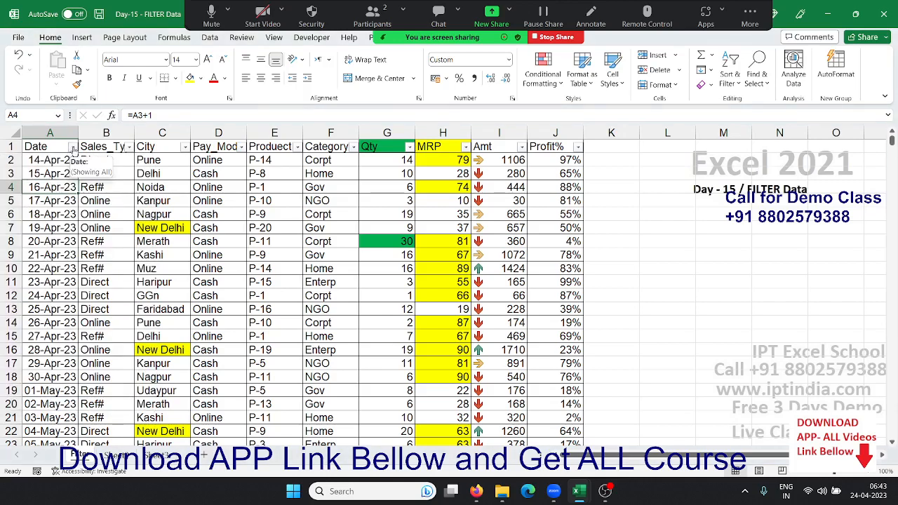
click(72, 148)
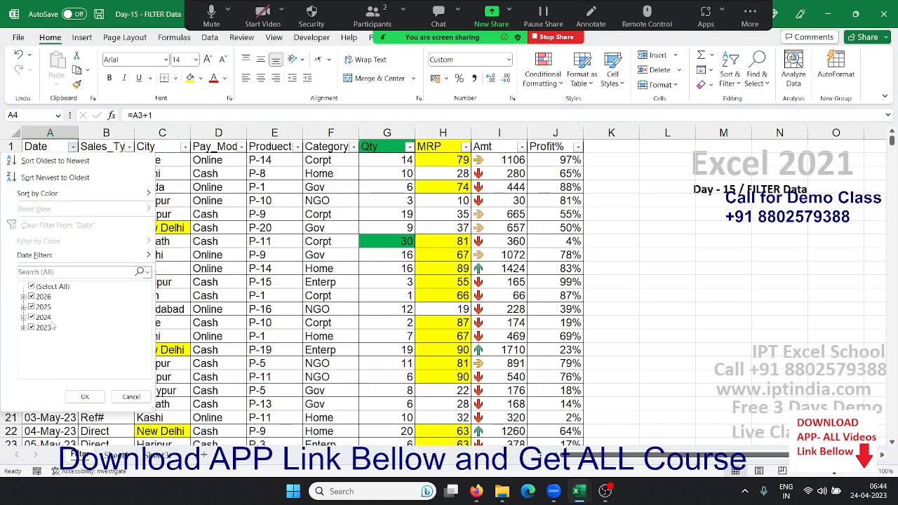
click(23, 308)
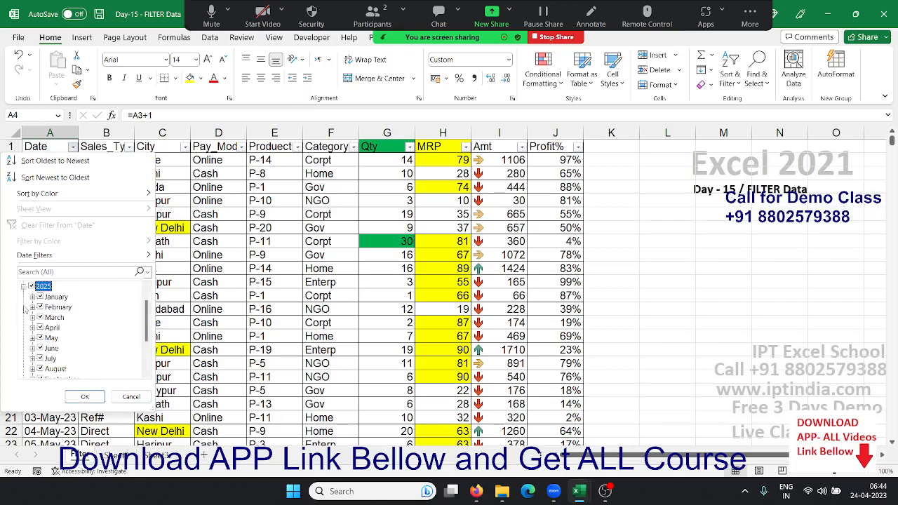
click(22, 289)
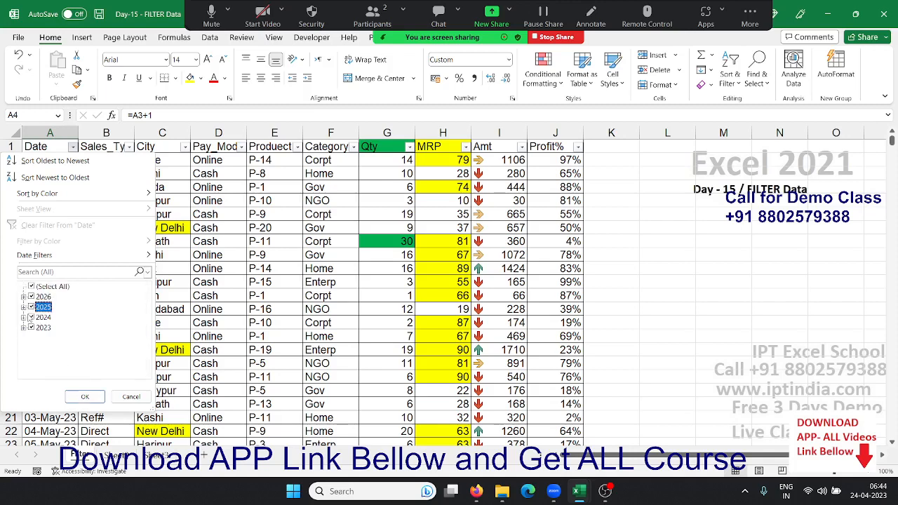
click(25, 317)
click(23, 287)
click(23, 296)
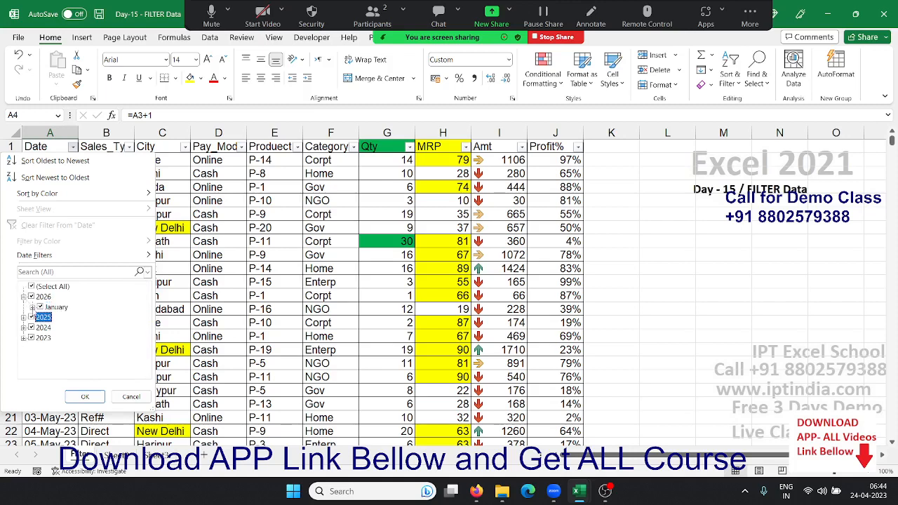
click(24, 297)
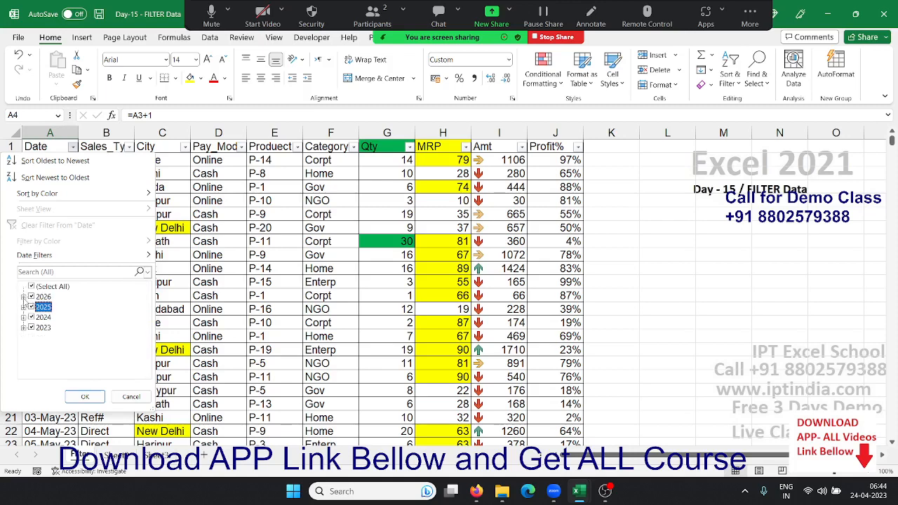
Filter the Date column to show only April 2023
click(22, 329)
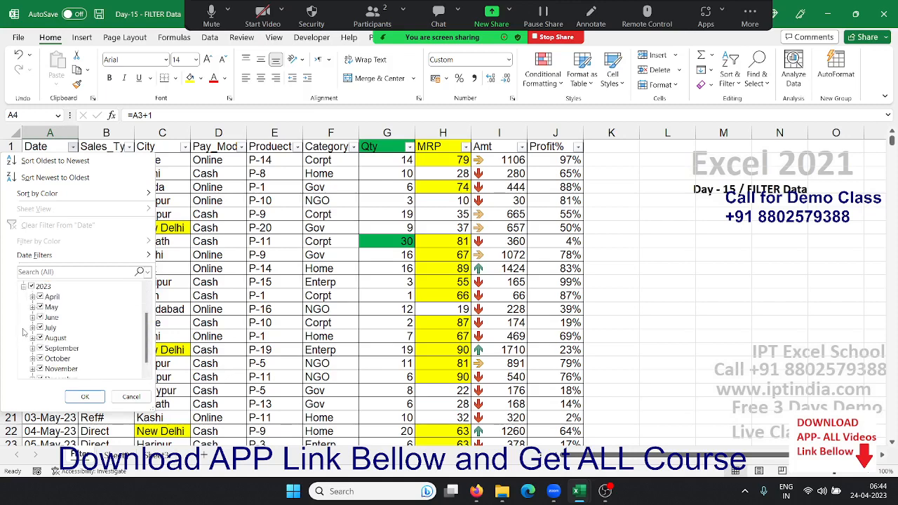
scroll(57, 361, down, 1)
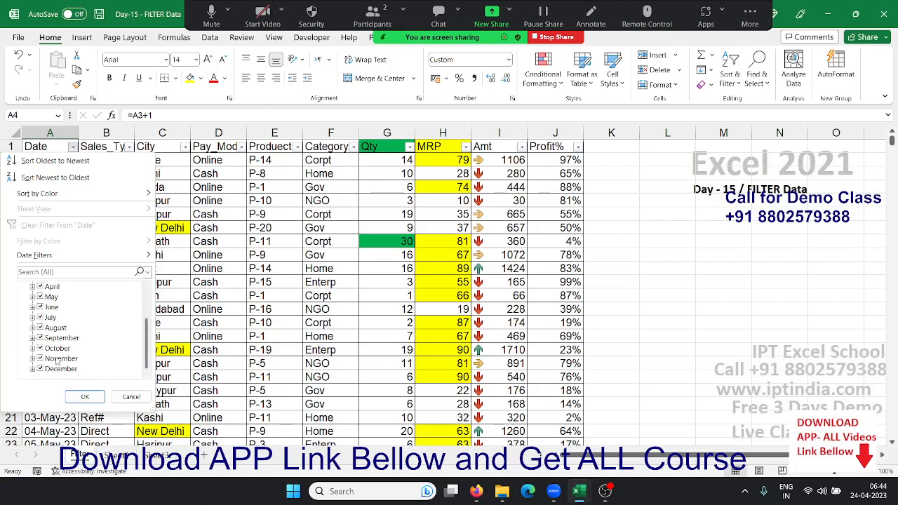
scroll(56, 359, up, 3)
scroll(56, 360, up, 2)
click(33, 338)
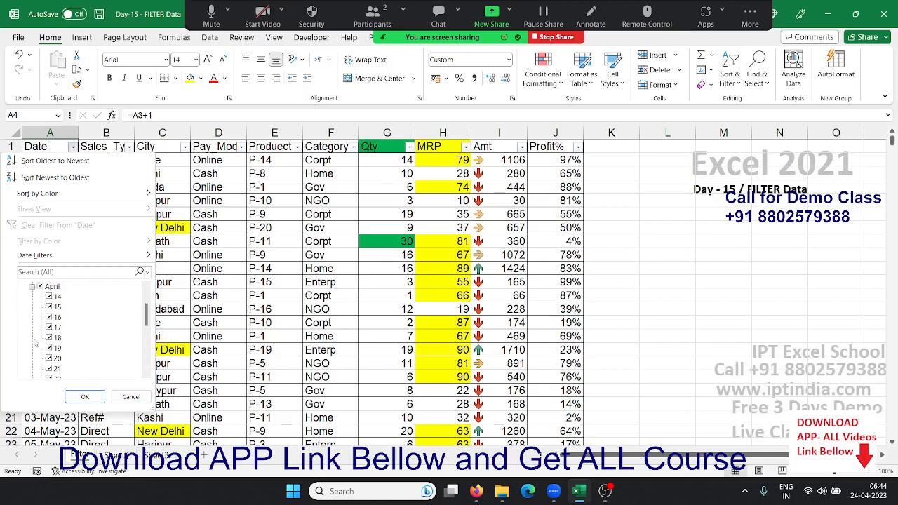
scroll(49, 309, up, 3)
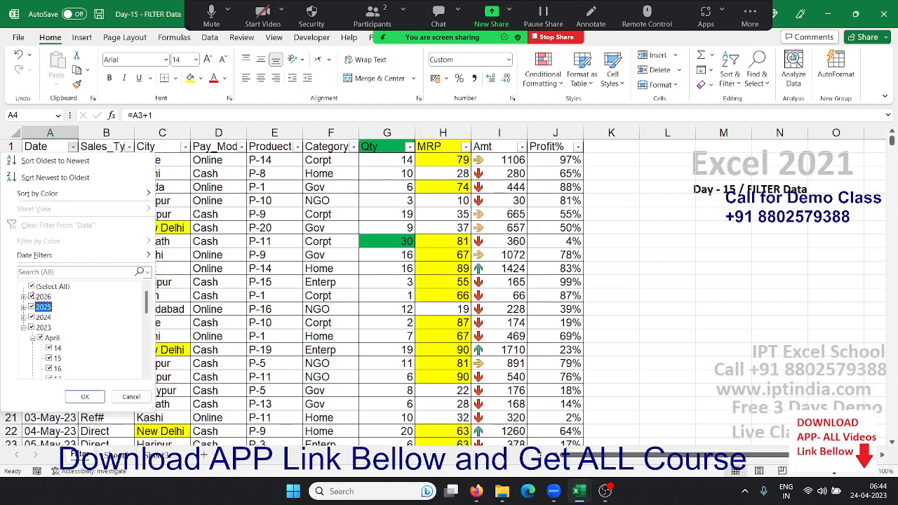
click(31, 286)
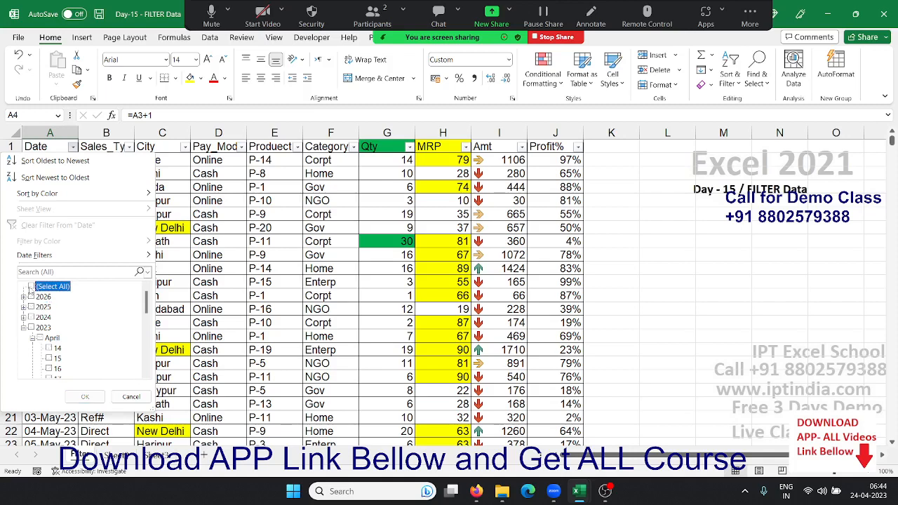
click(40, 339)
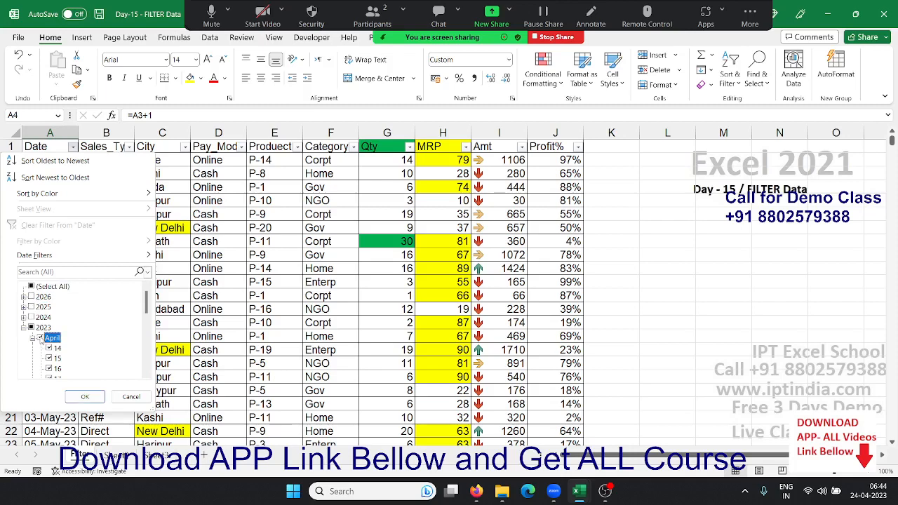
click(85, 396)
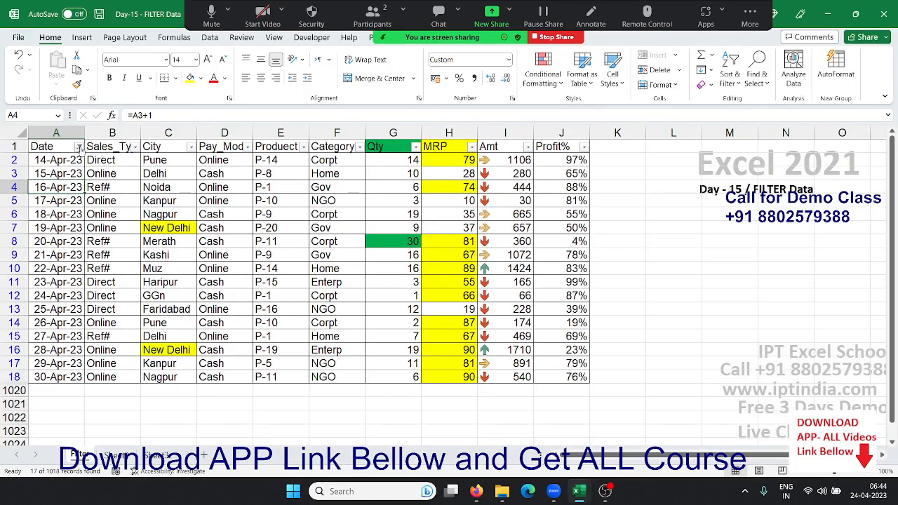
Change the Date column's filter to dates after 28-04-2023 and look through the filtered rows
click(79, 147)
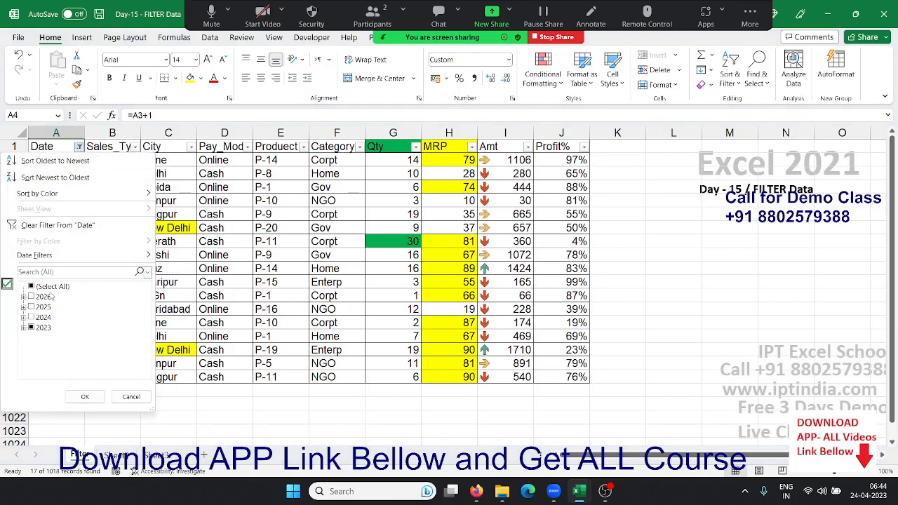
click(35, 286)
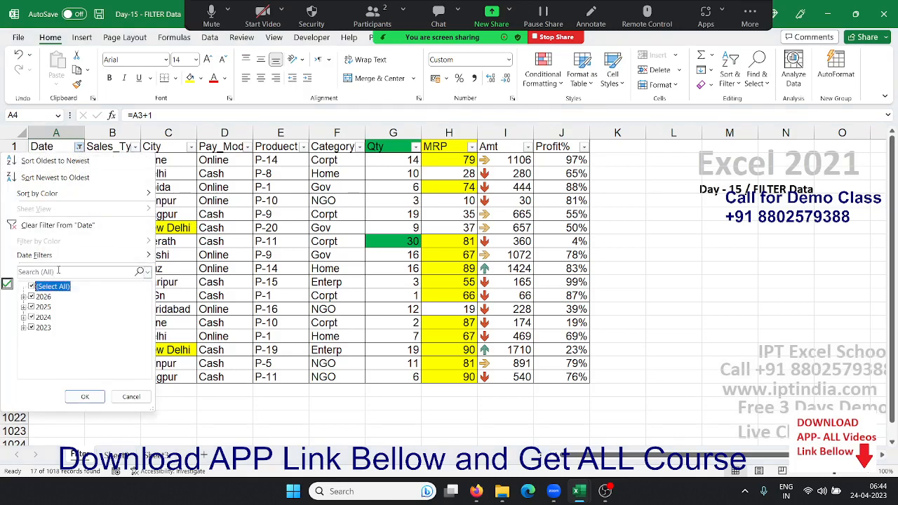
mouse_move(97, 254)
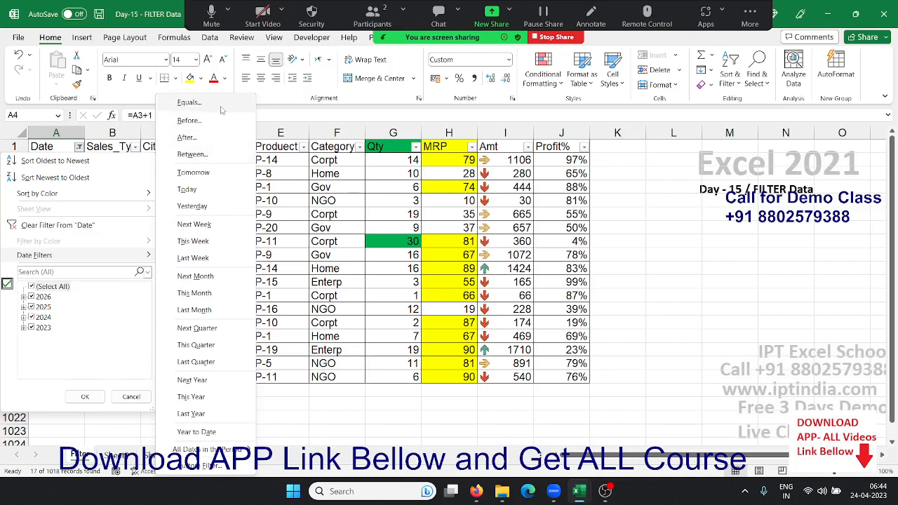
click(219, 145)
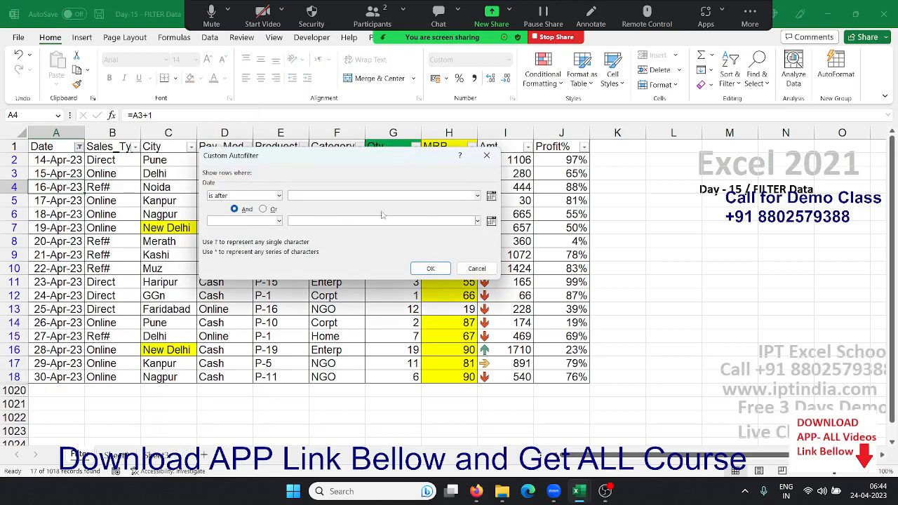
click(491, 195)
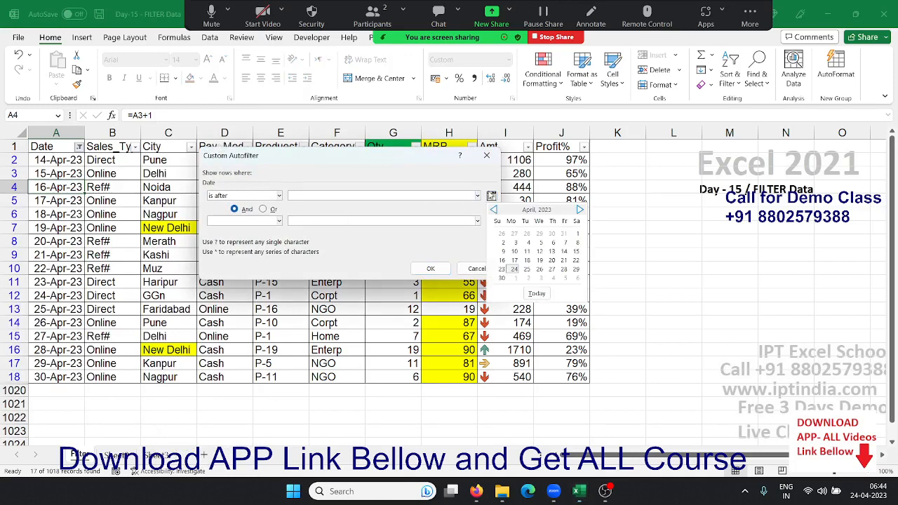
click(562, 270)
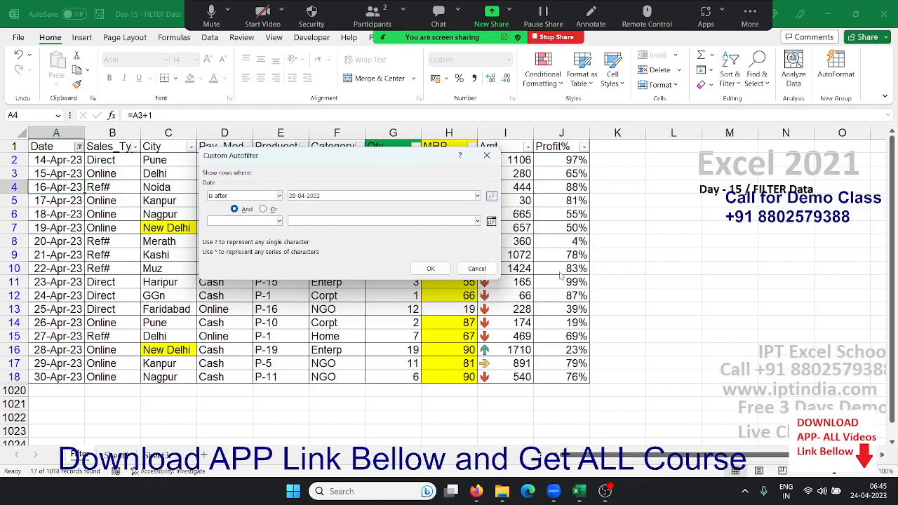
click(445, 266)
drag(45, 161, 44, 202)
scroll(49, 196, down, 6)
scroll(53, 189, up, 6)
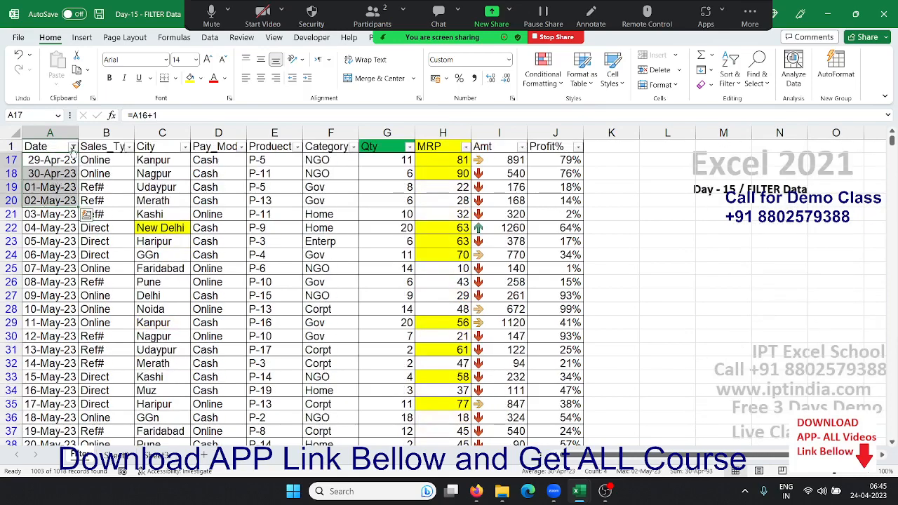
Filter the Date column by Tomorrow and replace that condition with Next Week
click(73, 148)
mouse_move(66, 257)
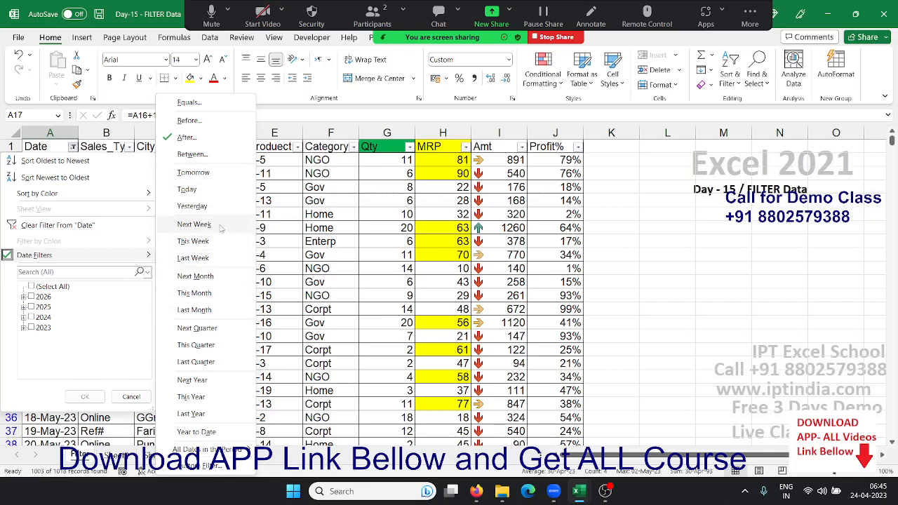
click(205, 174)
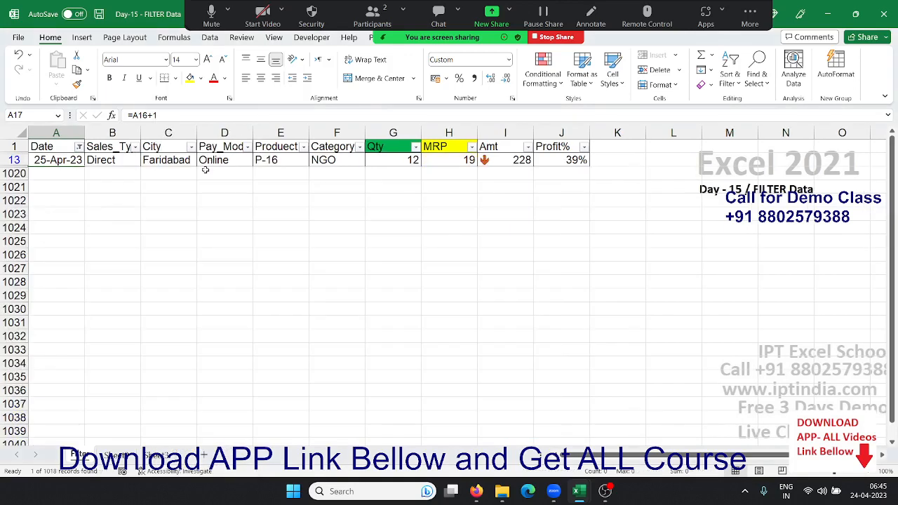
click(79, 146)
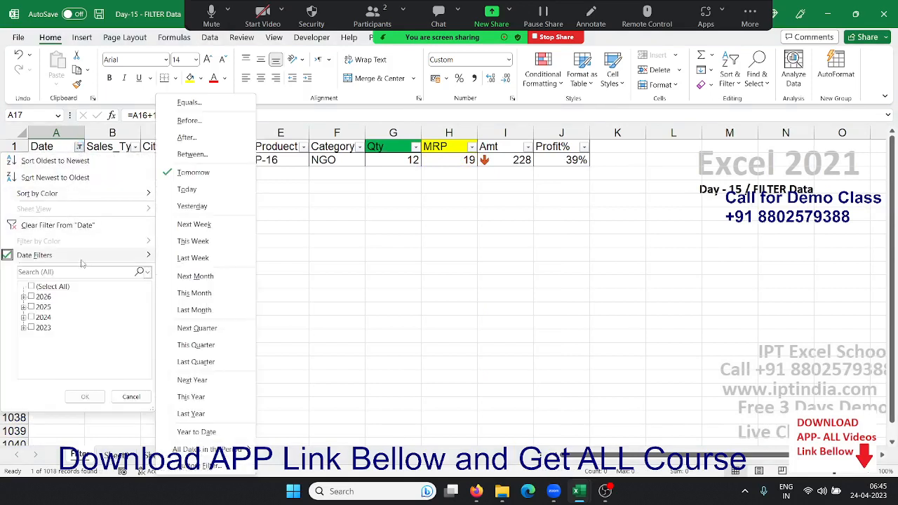
click(215, 224)
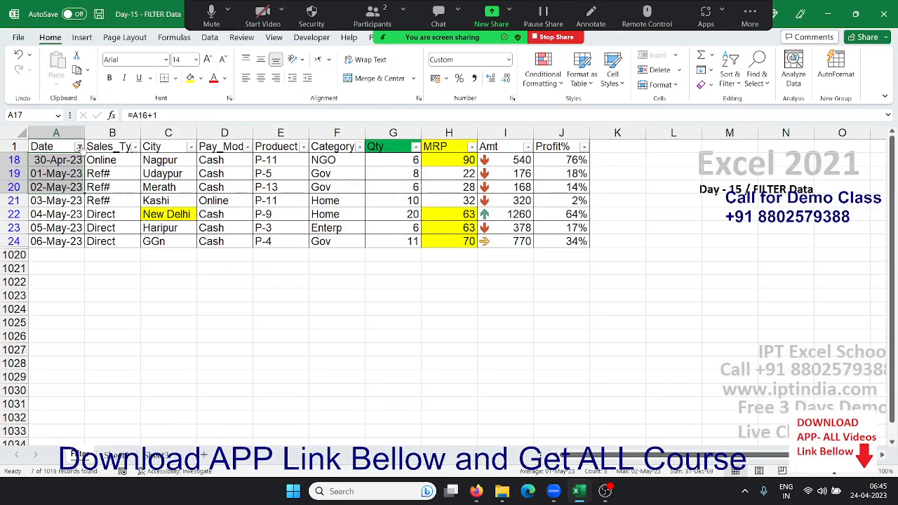
Look through the quarter and month periods among the date filters and clear the filter from the Date column
click(79, 147)
mouse_move(77, 256)
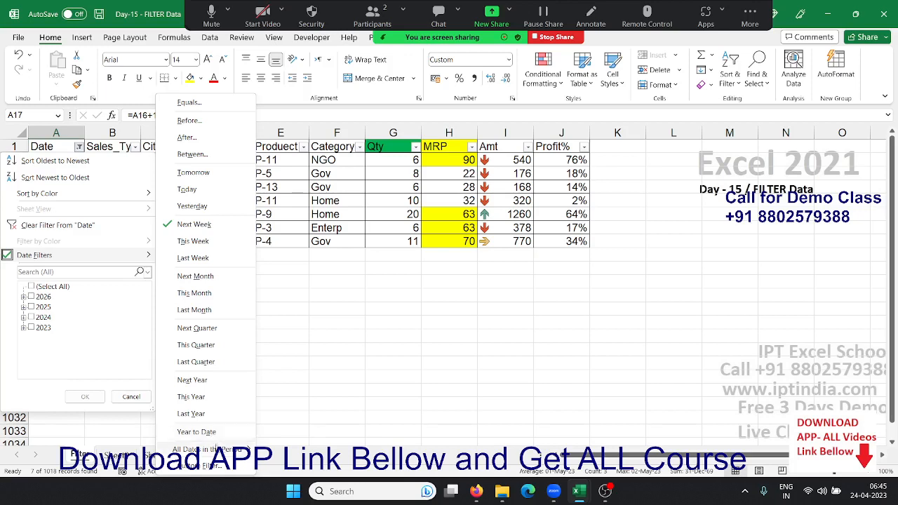
mouse_move(210, 449)
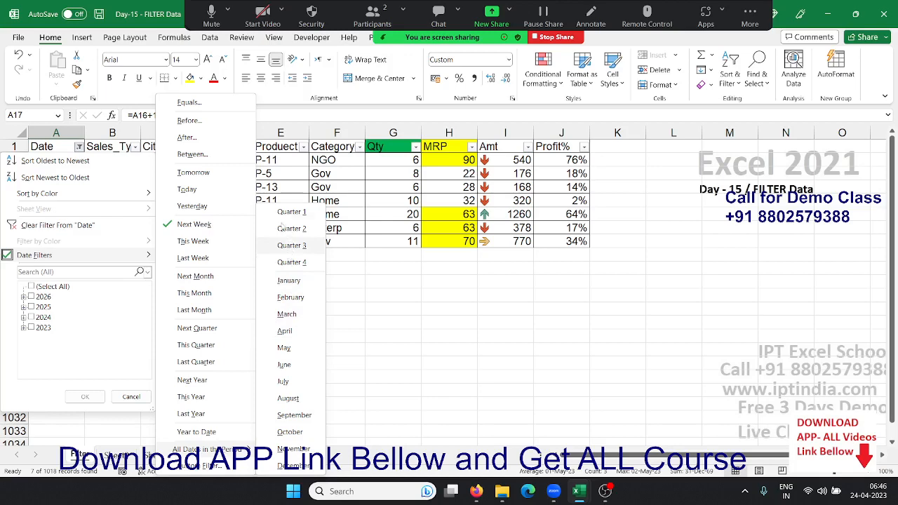
click(307, 162)
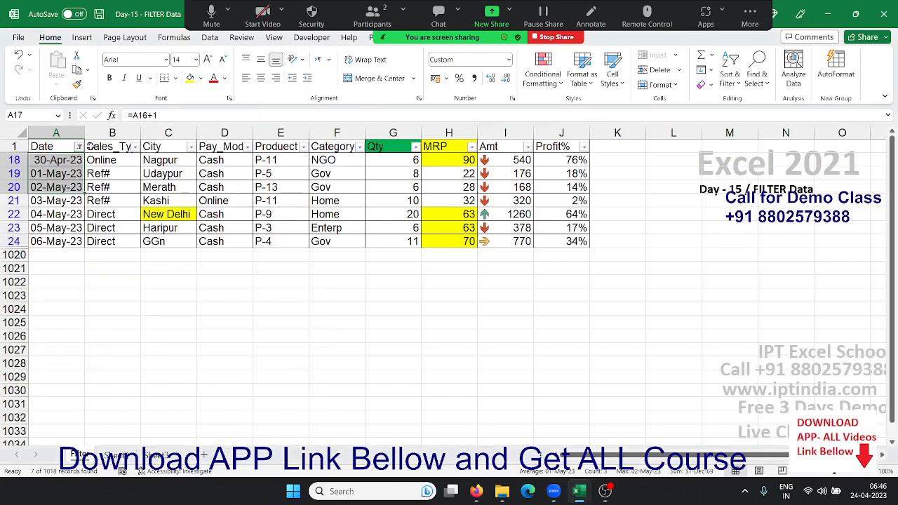
click(80, 147)
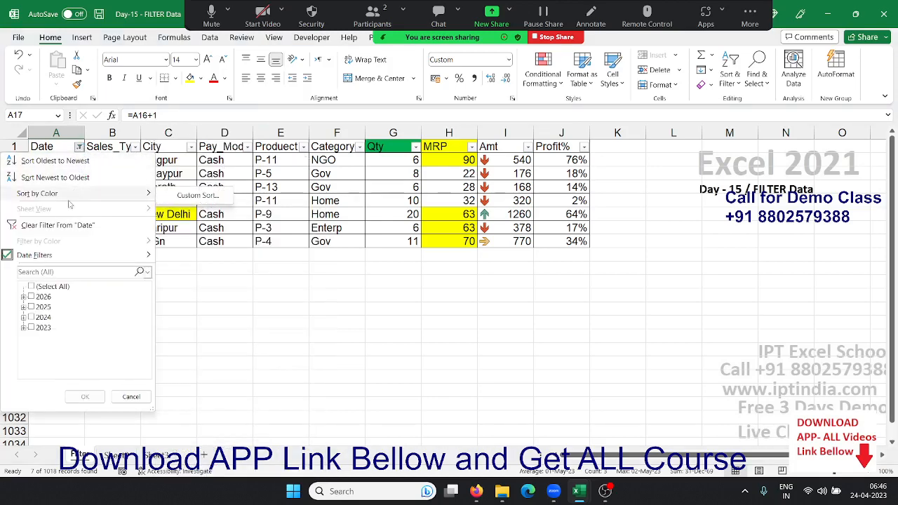
click(57, 226)
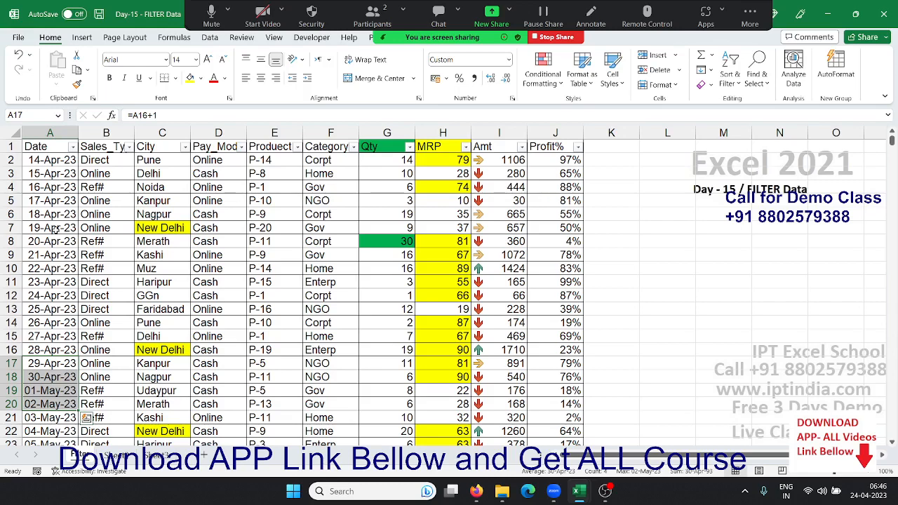
Select the green Qty cell G8 and open the Find dialog
click(216, 39)
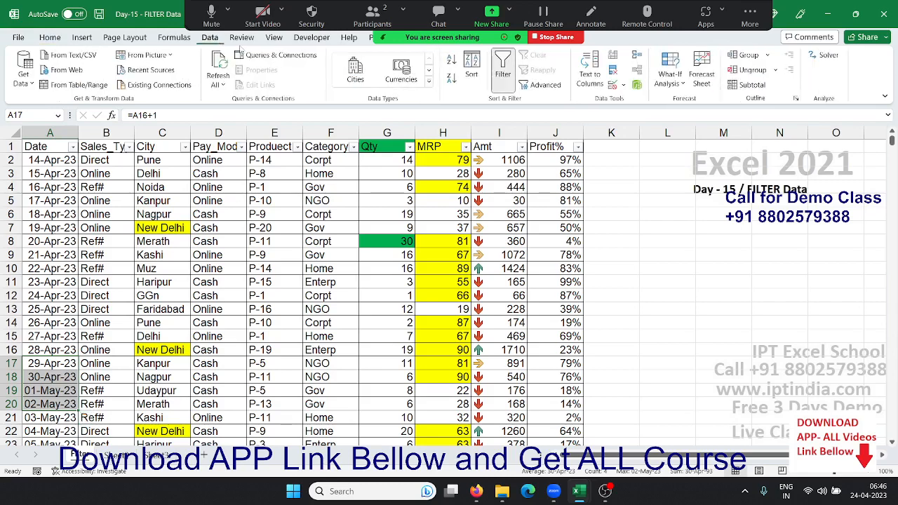
click(56, 39)
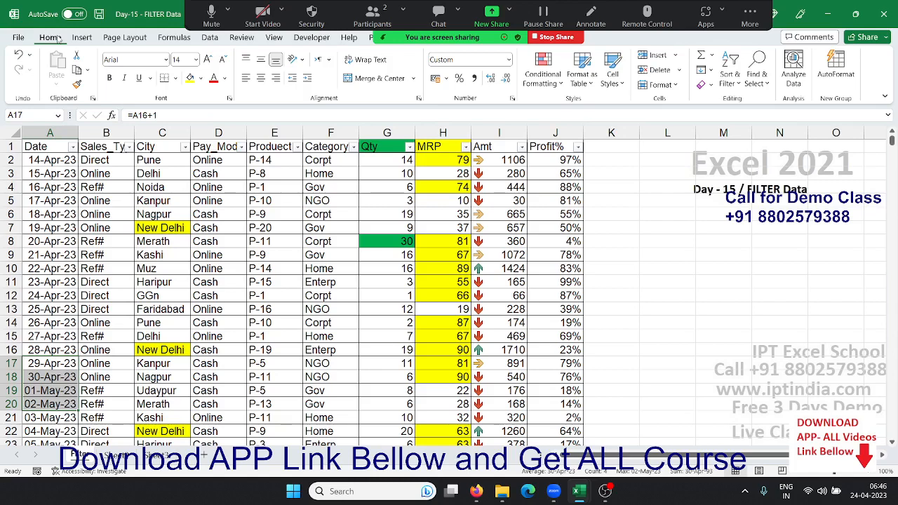
click(368, 242)
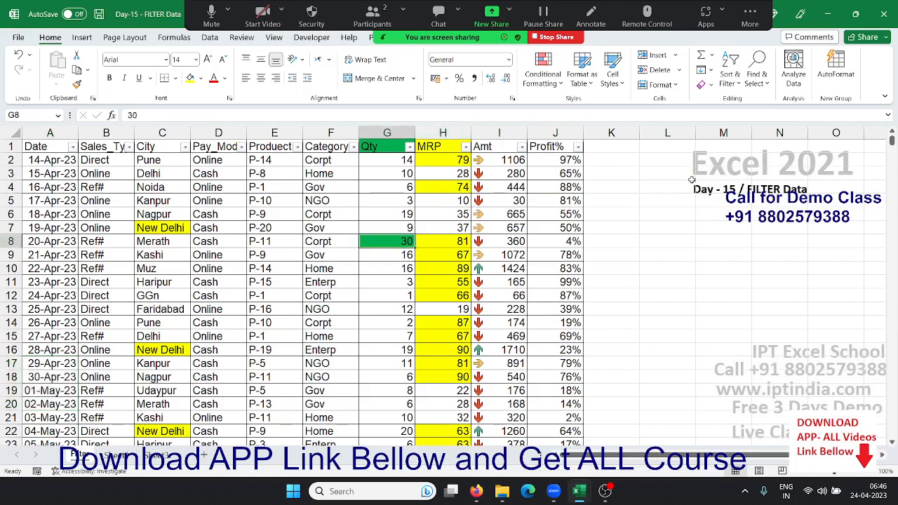
click(757, 77)
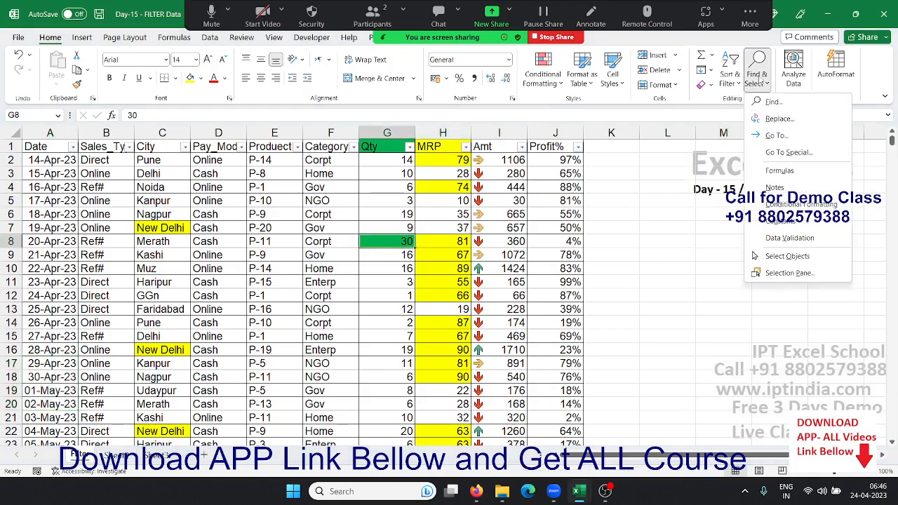
click(781, 107)
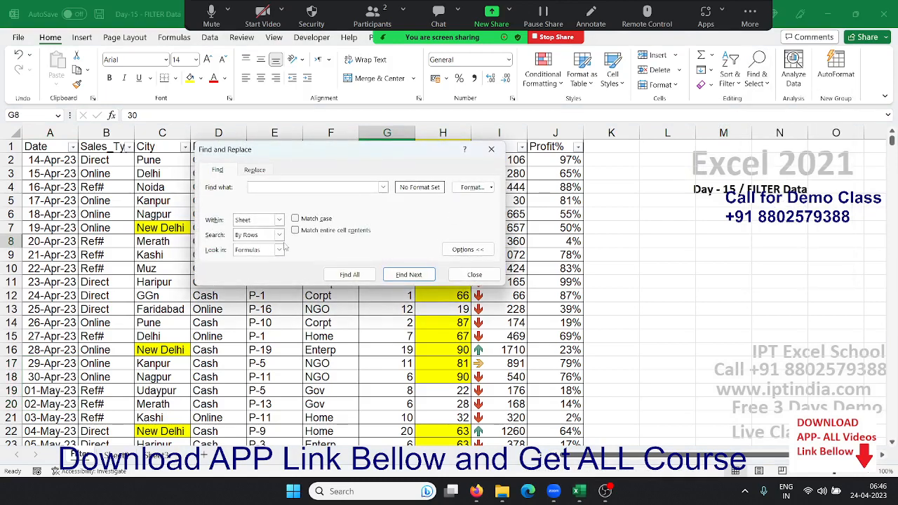
Look through the Within, Search and Look in choices of the Find options
click(252, 220)
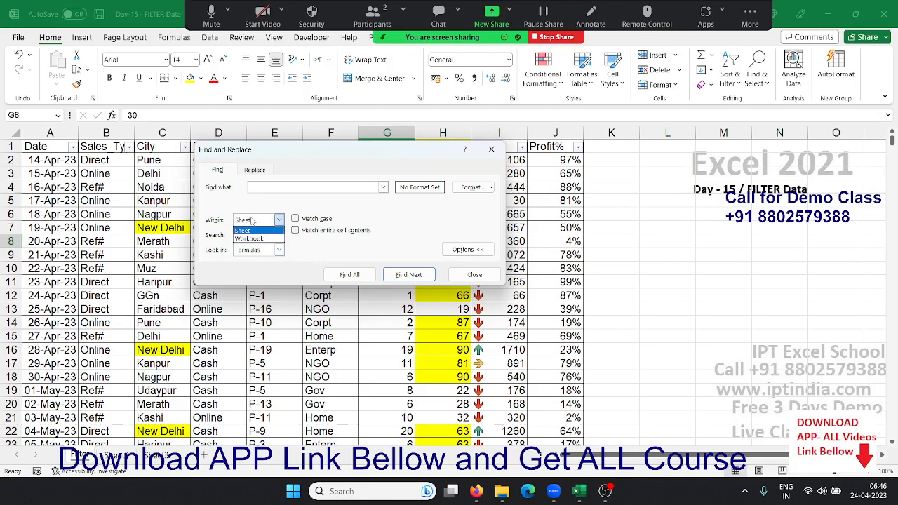
click(253, 221)
click(257, 235)
click(257, 235)
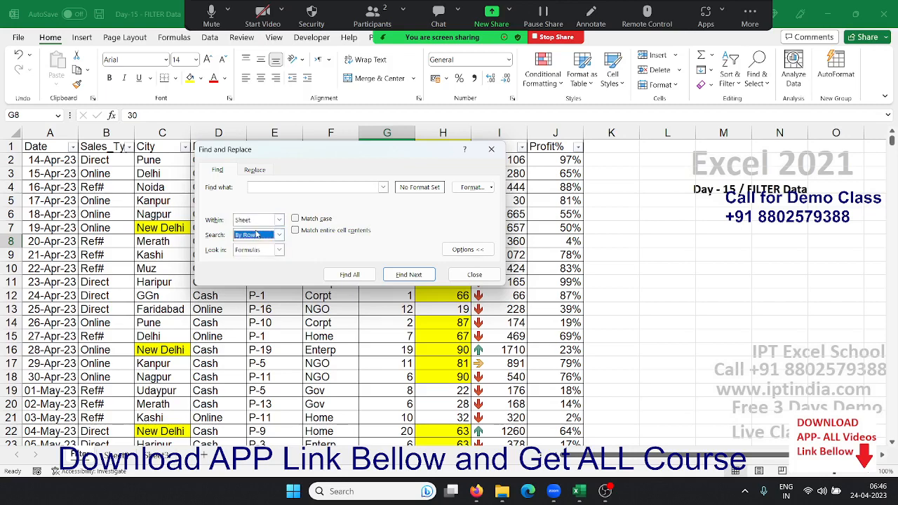
click(259, 251)
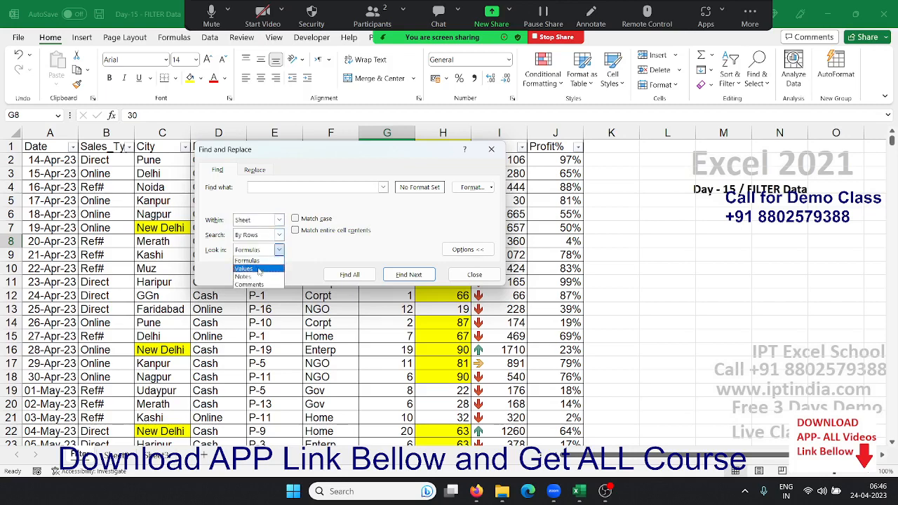
click(379, 252)
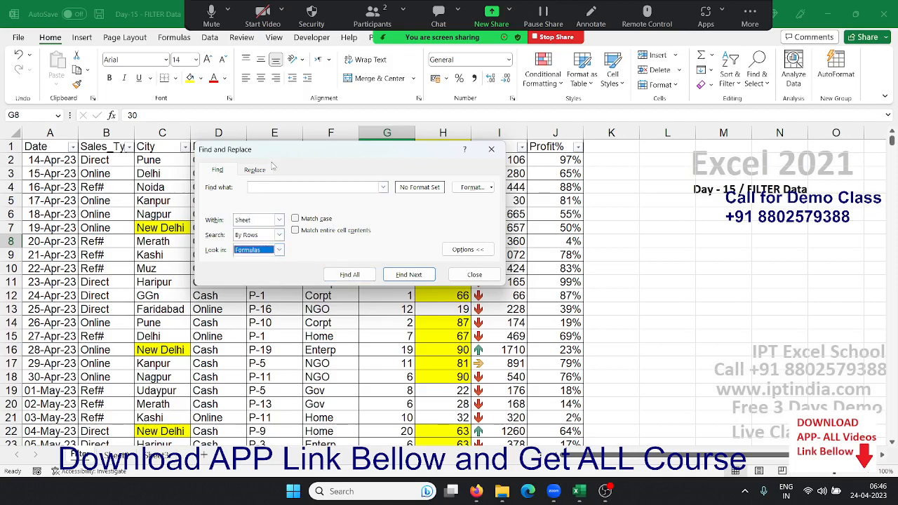
drag(275, 163, 286, 217)
click(277, 304)
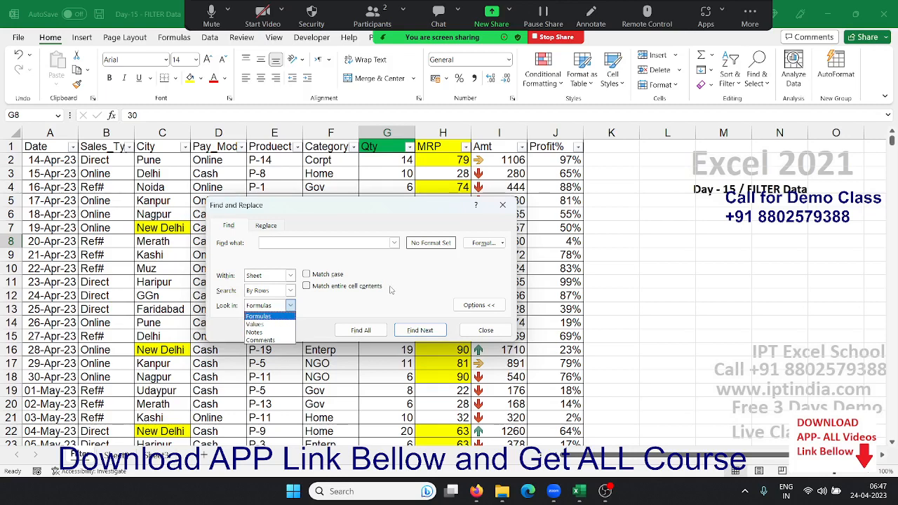
click(422, 274)
Set the find format to a yellow fill and search the sheet for all matching cells
click(502, 243)
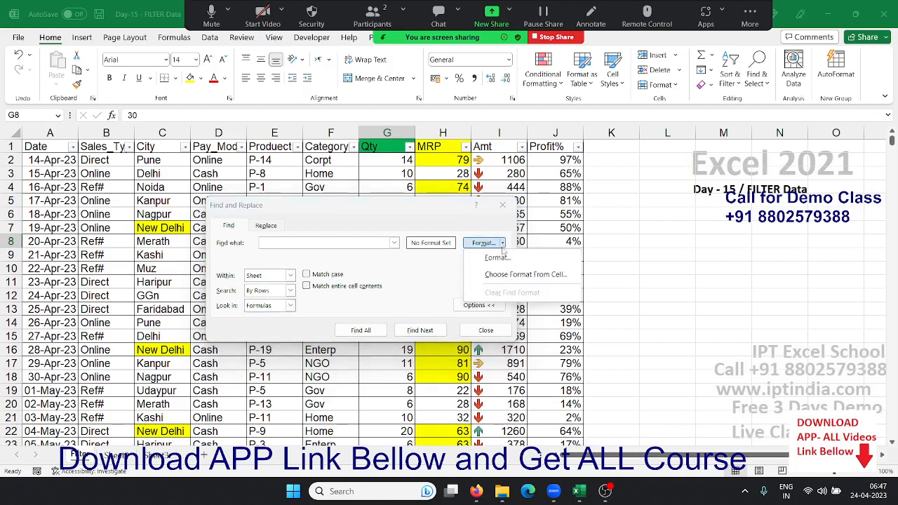
click(498, 258)
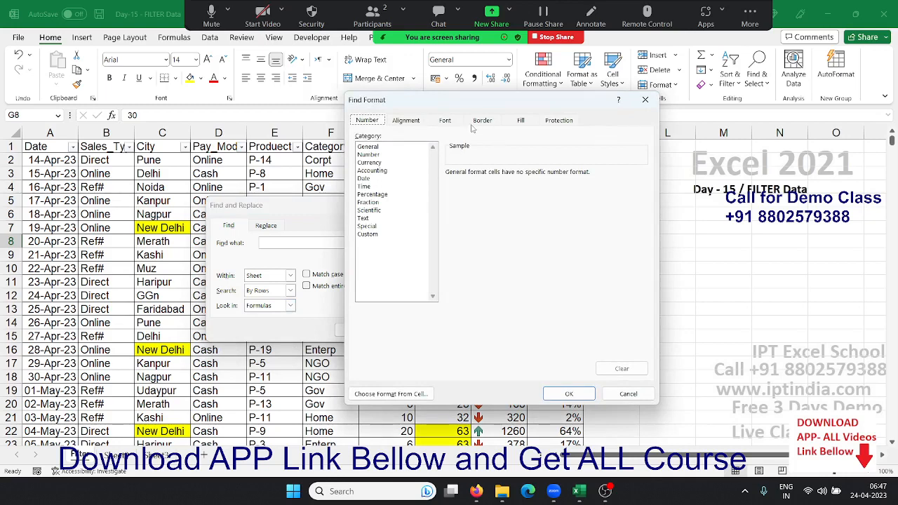
click(521, 120)
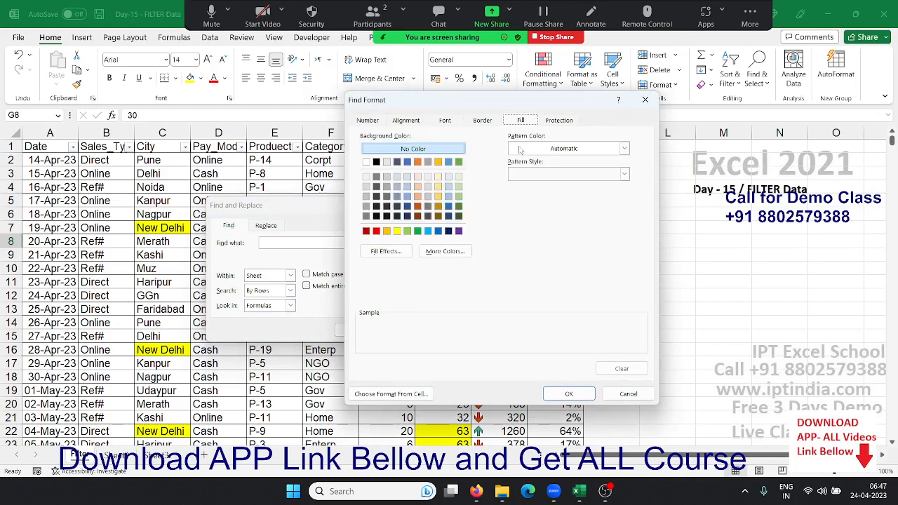
click(397, 231)
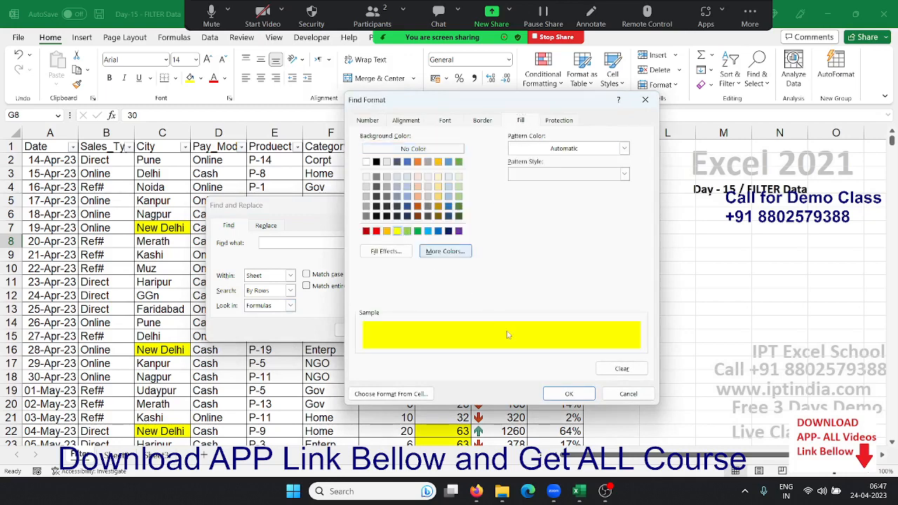
click(565, 393)
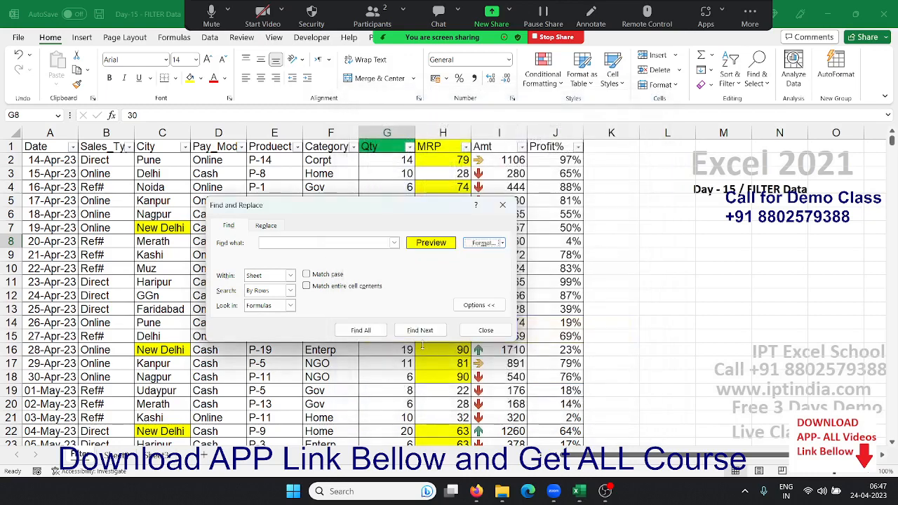
click(369, 334)
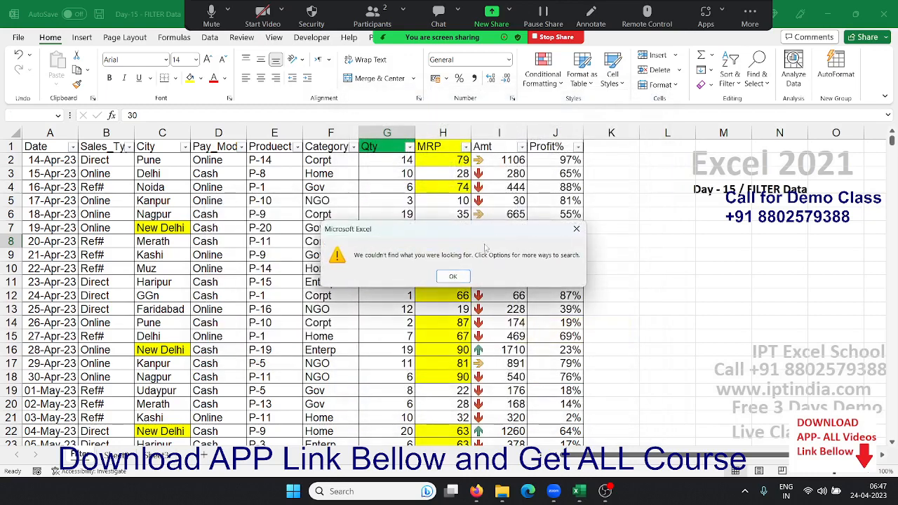
click(460, 281)
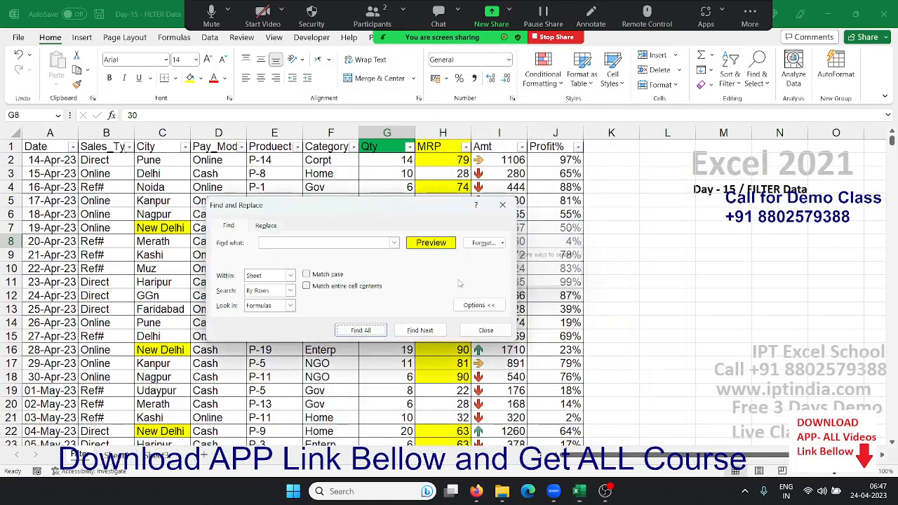
Change the search to look in Values and repeat it for all yellow-filled cells
click(261, 308)
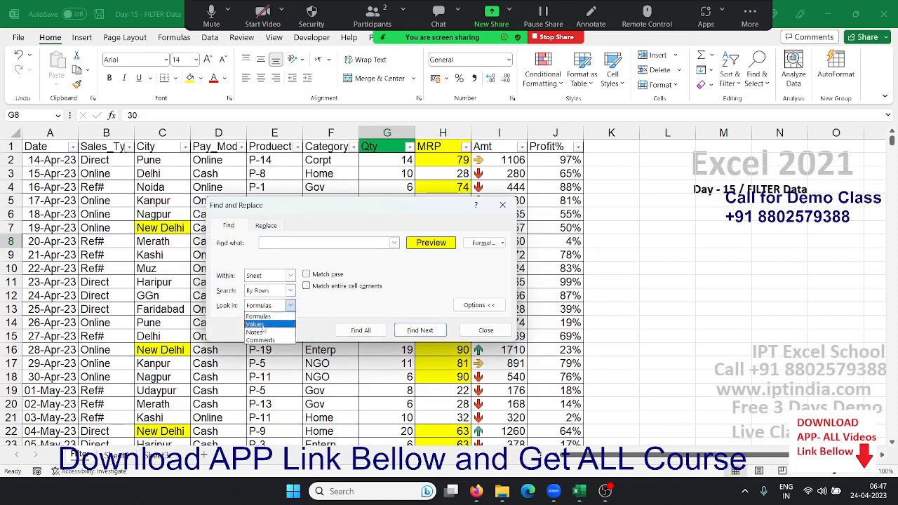
click(255, 324)
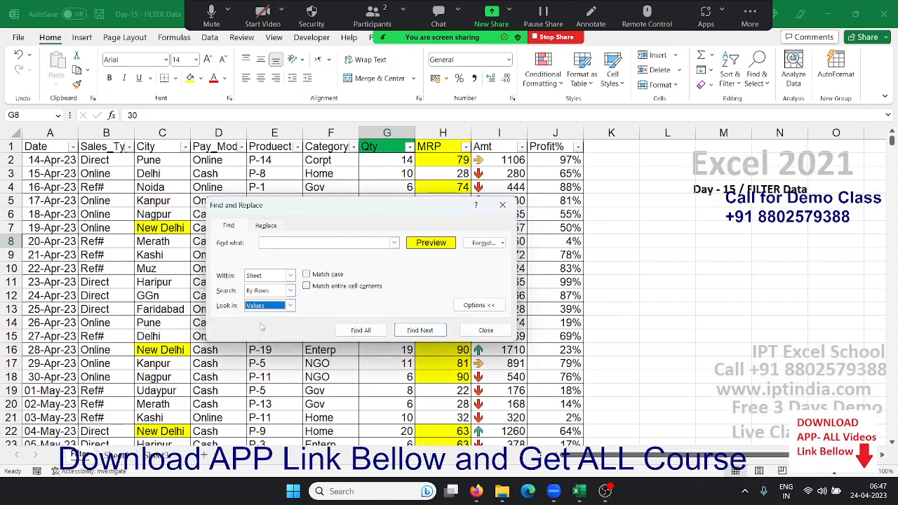
click(363, 333)
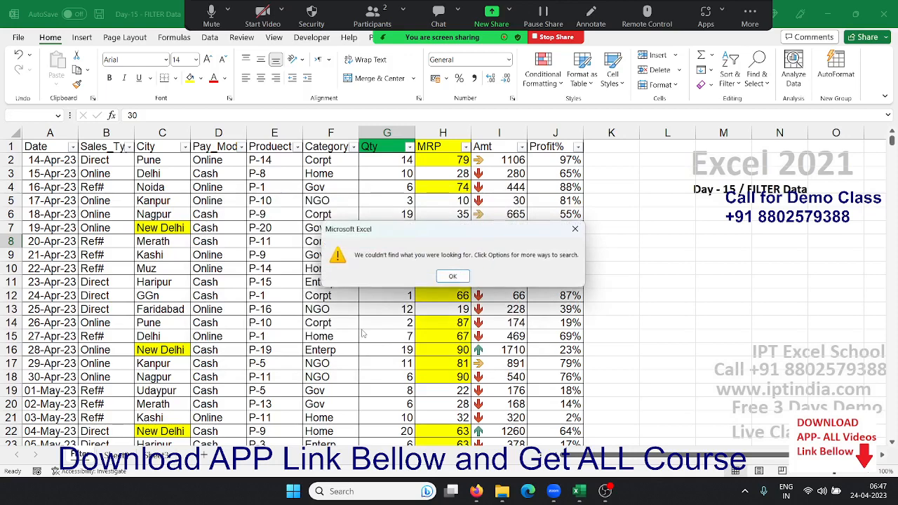
click(454, 276)
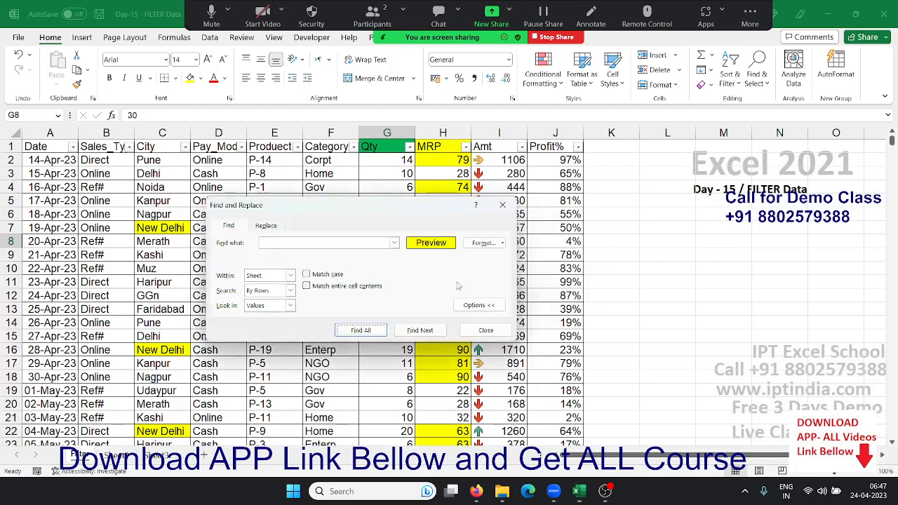
Replace the yellow find format with the format picked from MRP cell H4 and list all matching cells
drag(422, 202, 573, 232)
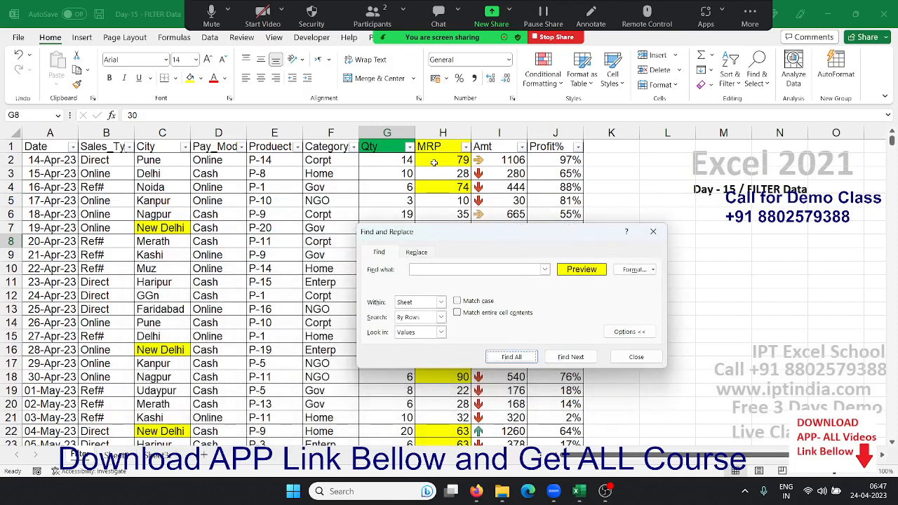
click(652, 269)
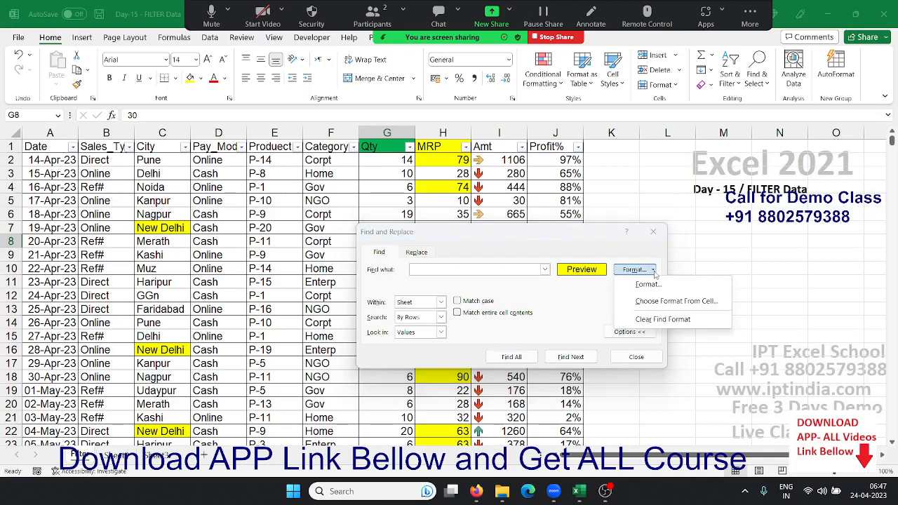
click(650, 321)
click(653, 271)
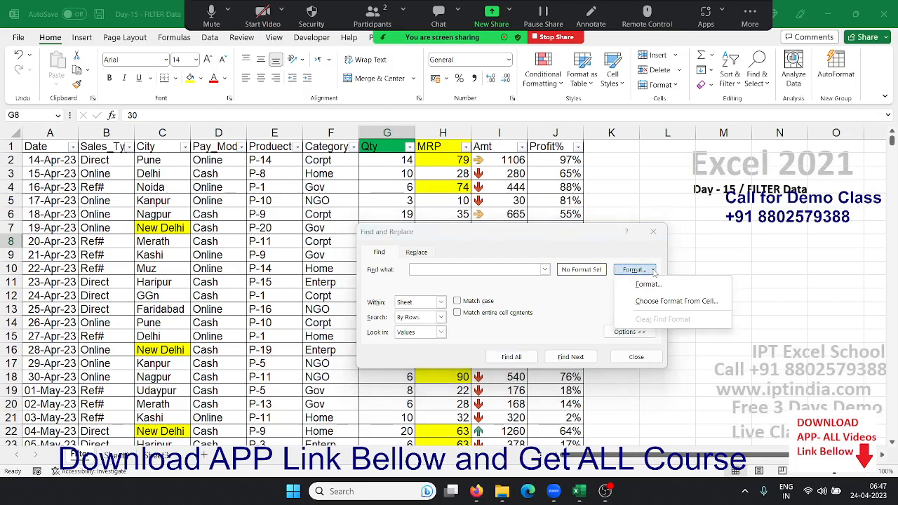
click(658, 301)
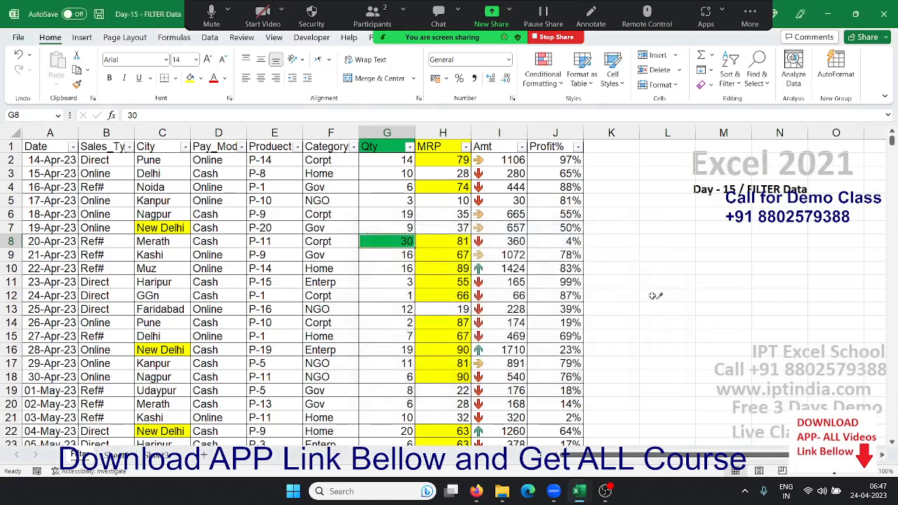
click(435, 183)
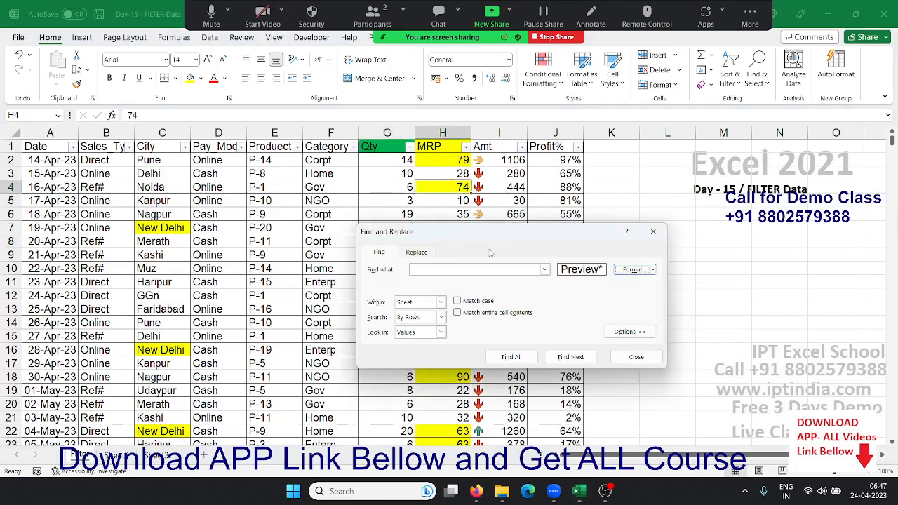
click(511, 358)
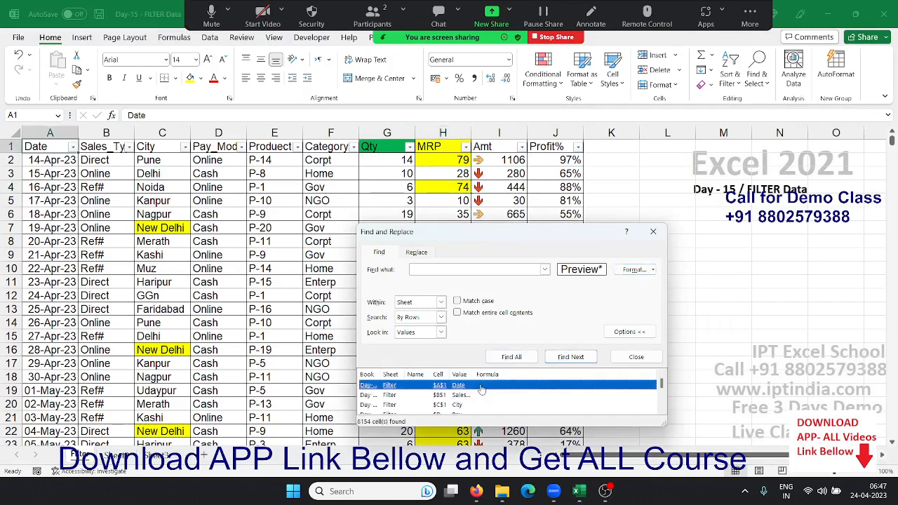
scroll(483, 390, down, 10)
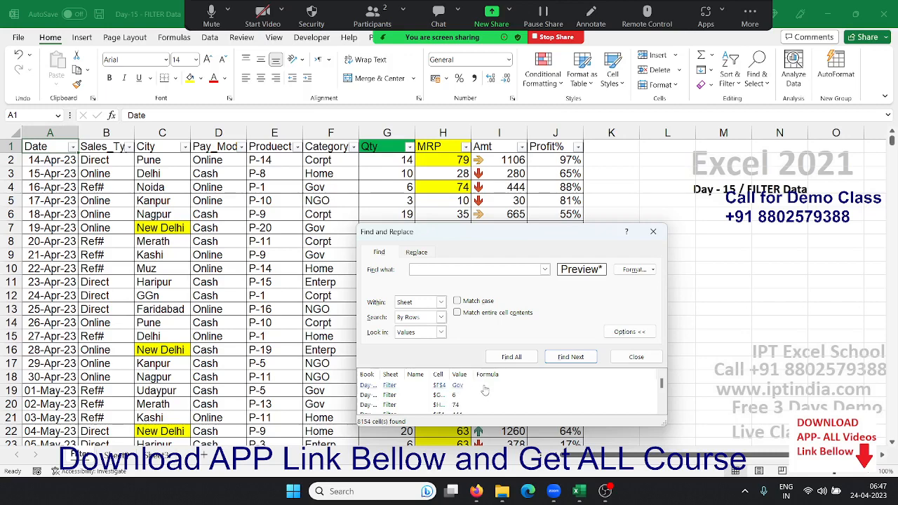
click(209, 25)
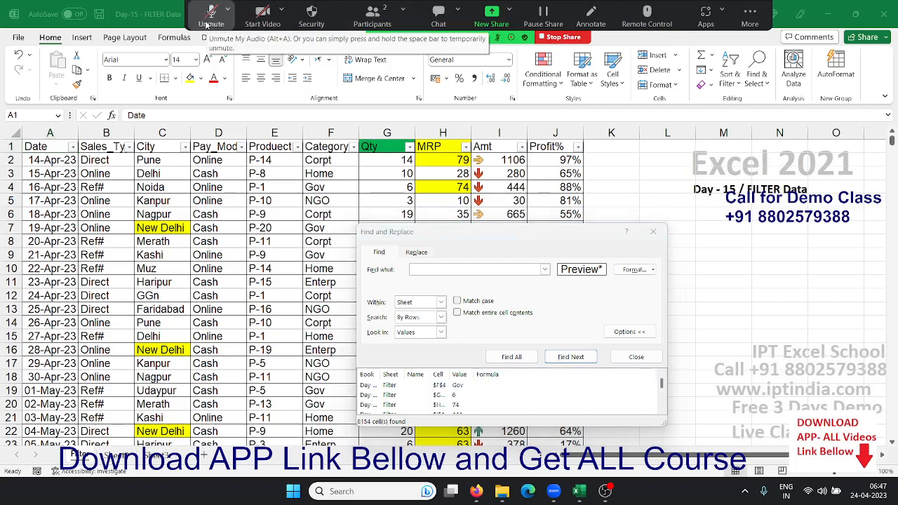
click(209, 25)
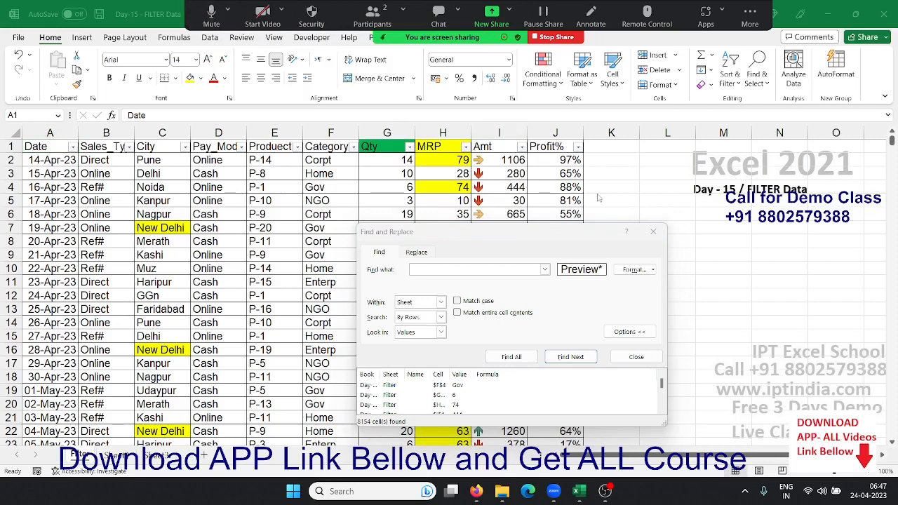
click(652, 270)
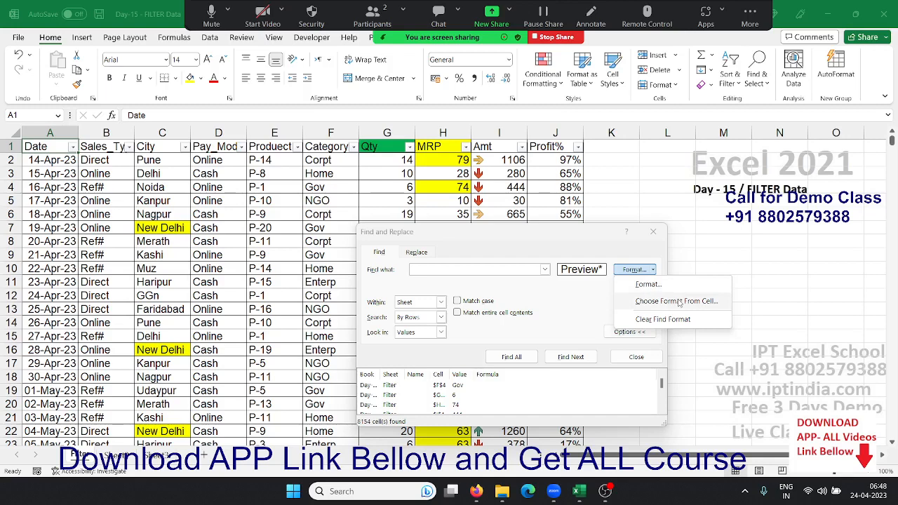
click(559, 301)
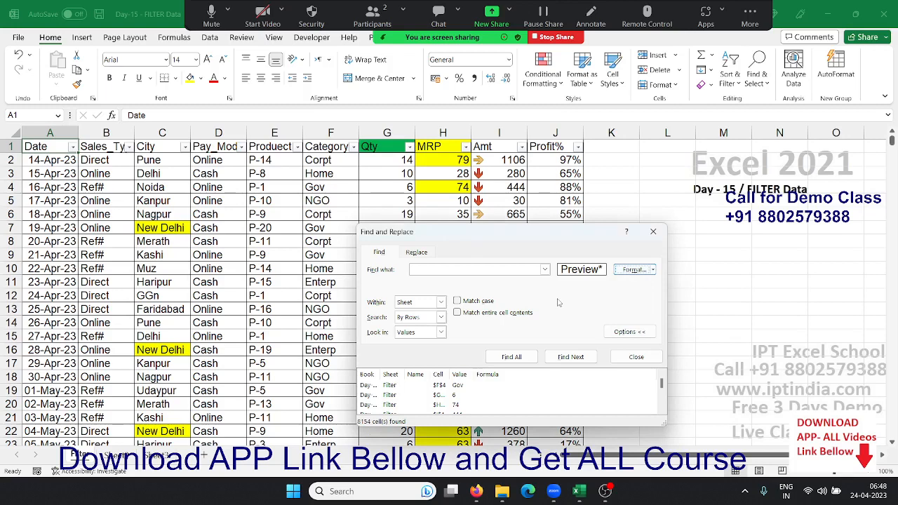
Close Find and Replace and switch to Sheet2
click(652, 233)
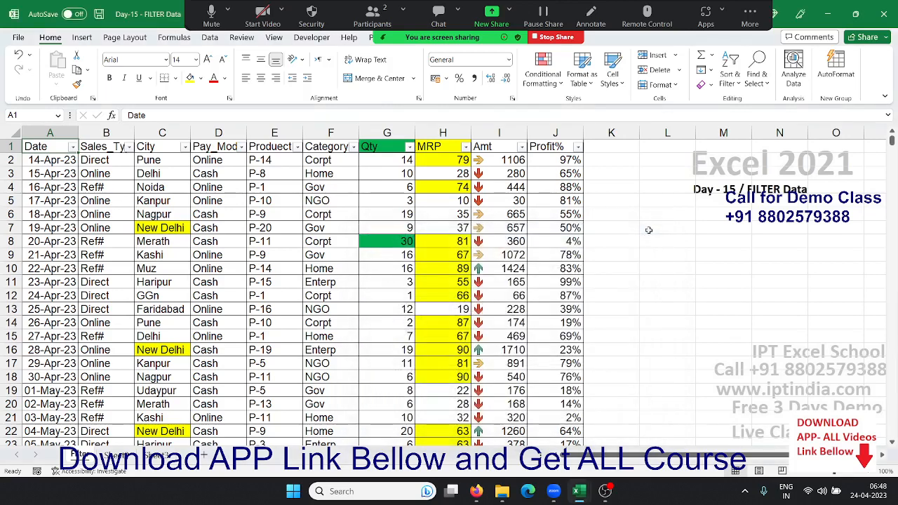
click(233, 273)
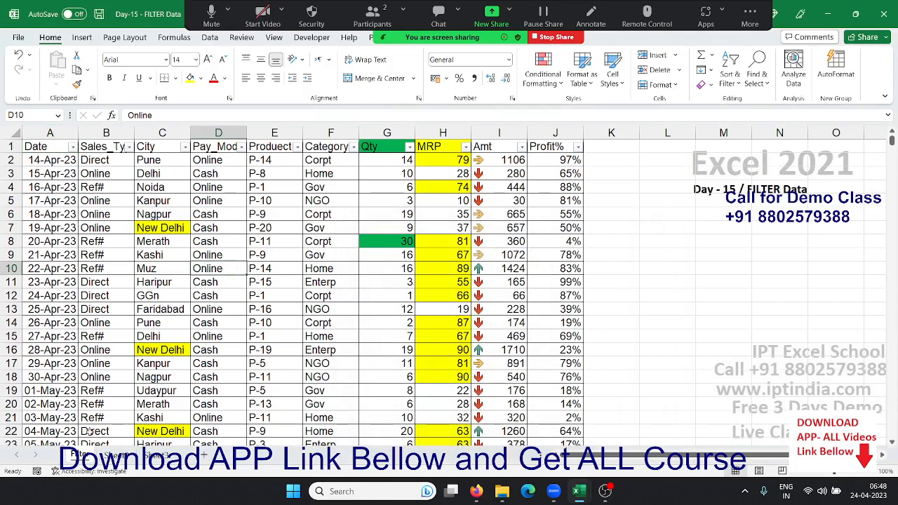
click(119, 454)
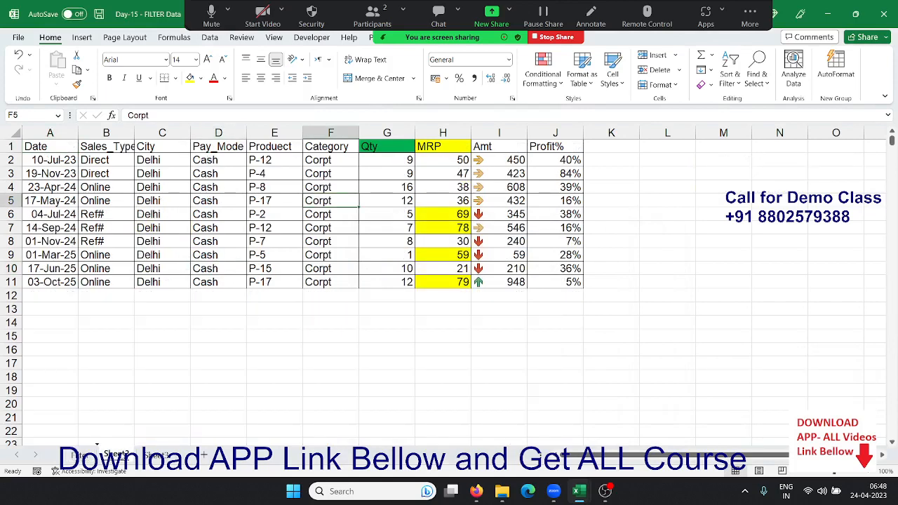
Review the Find and Replace options on Sheet2, including the Replace settings, and close the dialog
click(381, 258)
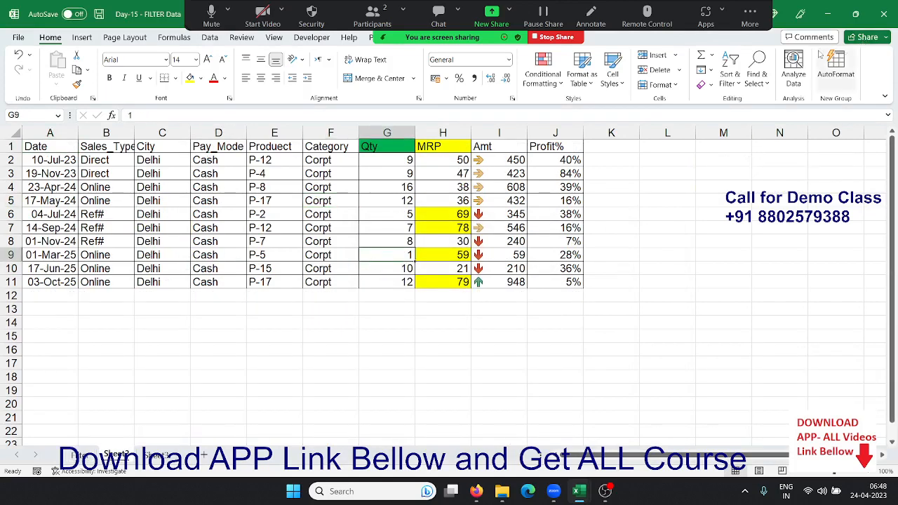
click(757, 79)
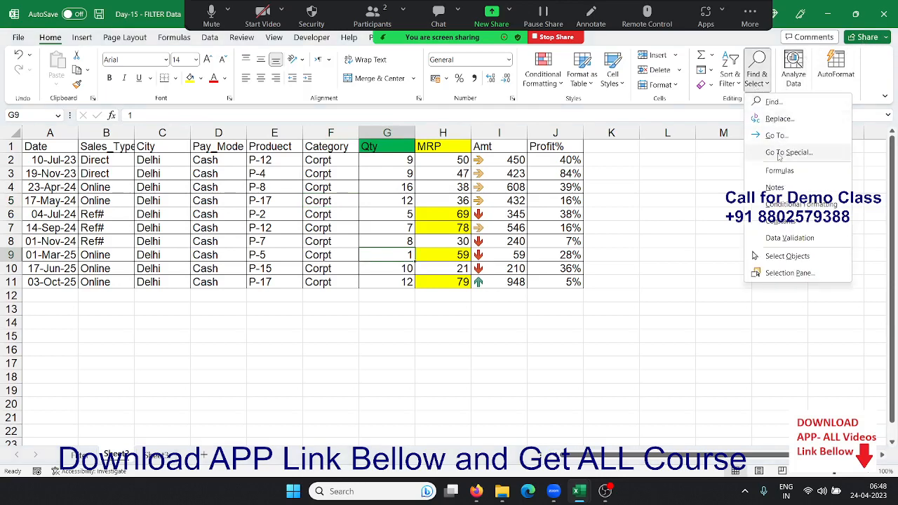
click(771, 102)
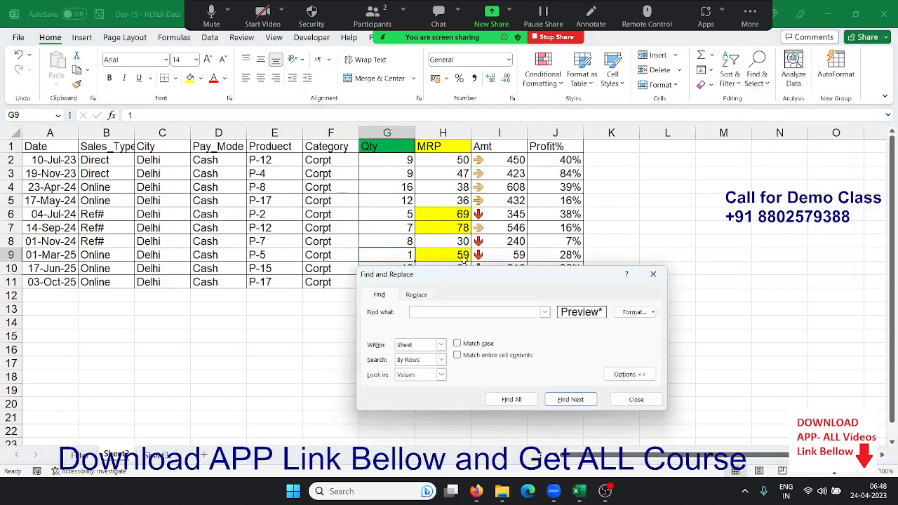
click(416, 295)
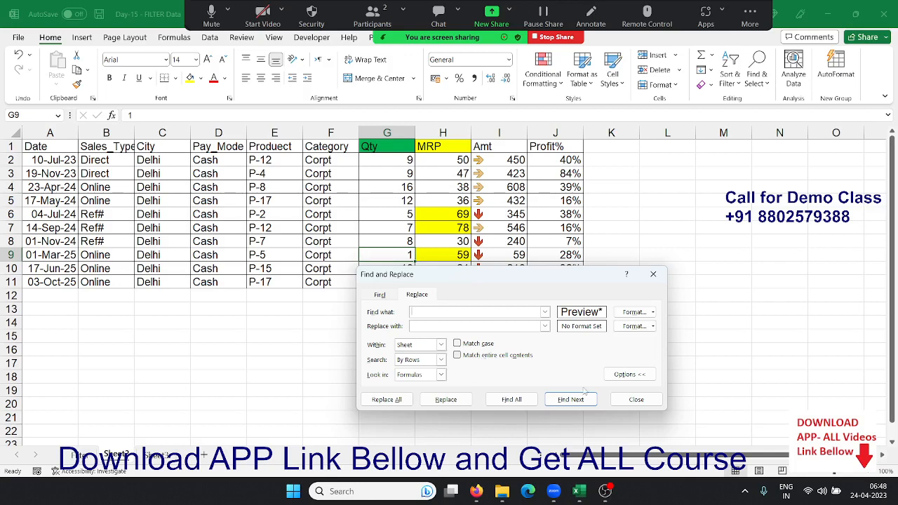
click(627, 404)
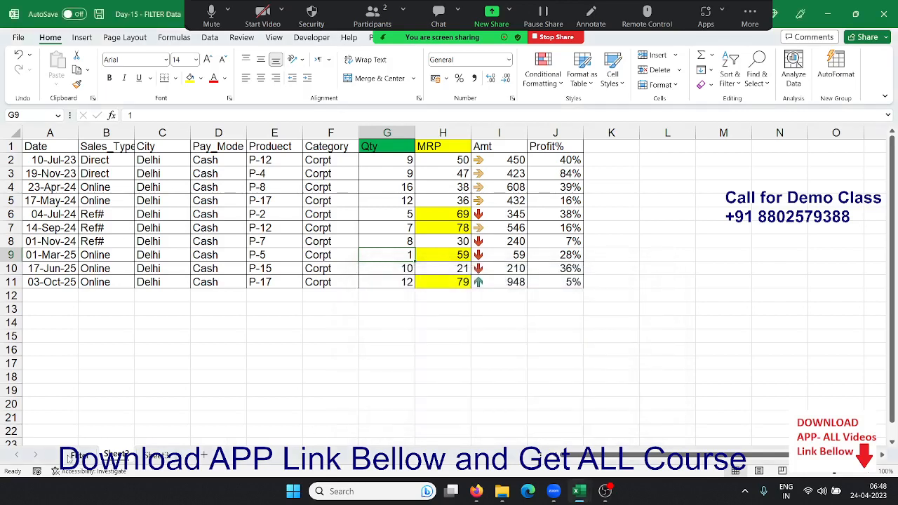
On the Filter sheet, find all cells containing "Delhi" and go to the match in cell C7
click(68, 457)
click(188, 296)
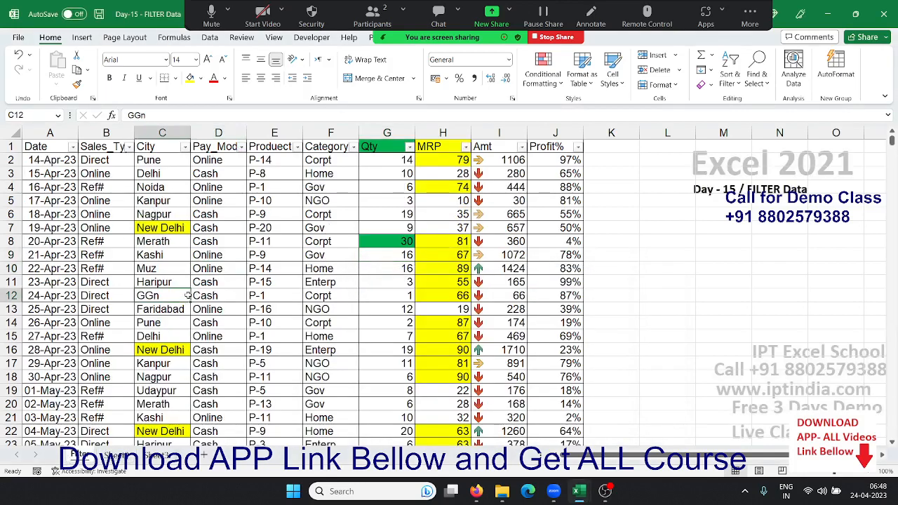
key(ctrl+f)
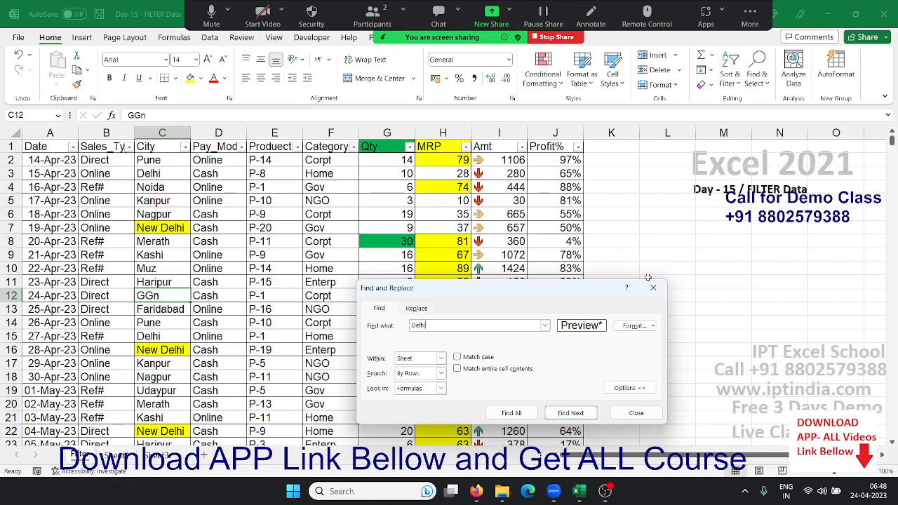
click(502, 415)
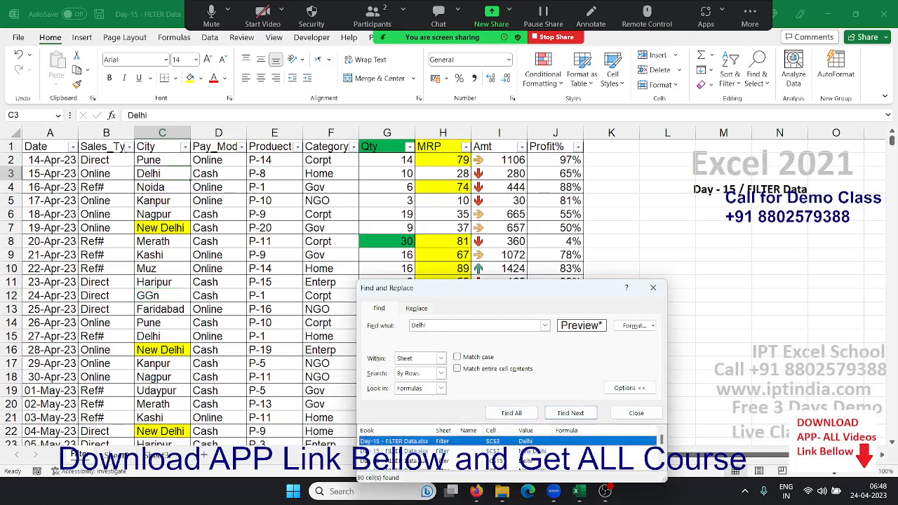
click(500, 451)
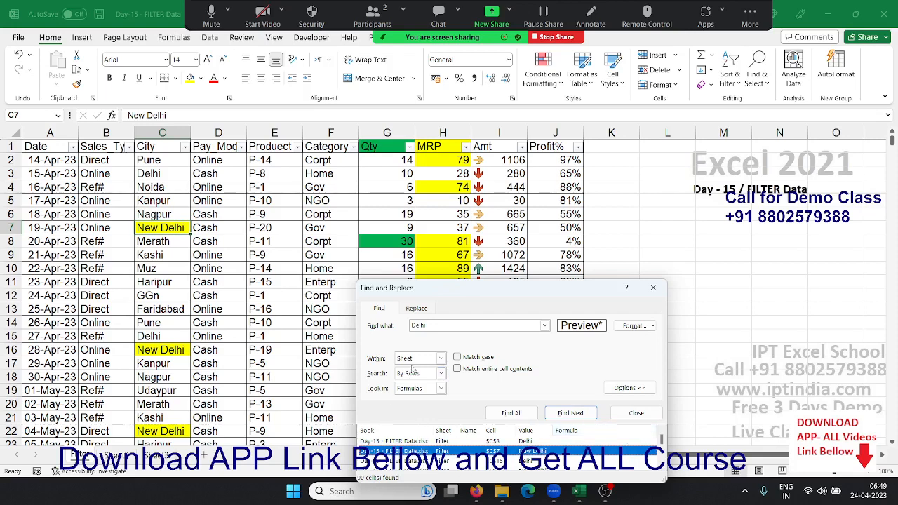
Repeat the search for all "Delhi" cells with entire cell contents matched, and close Find and Replace
click(465, 373)
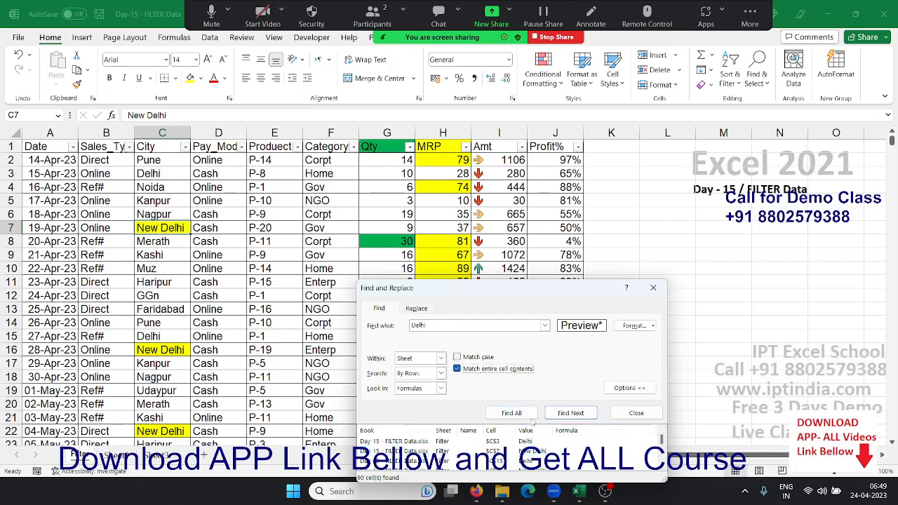
click(532, 418)
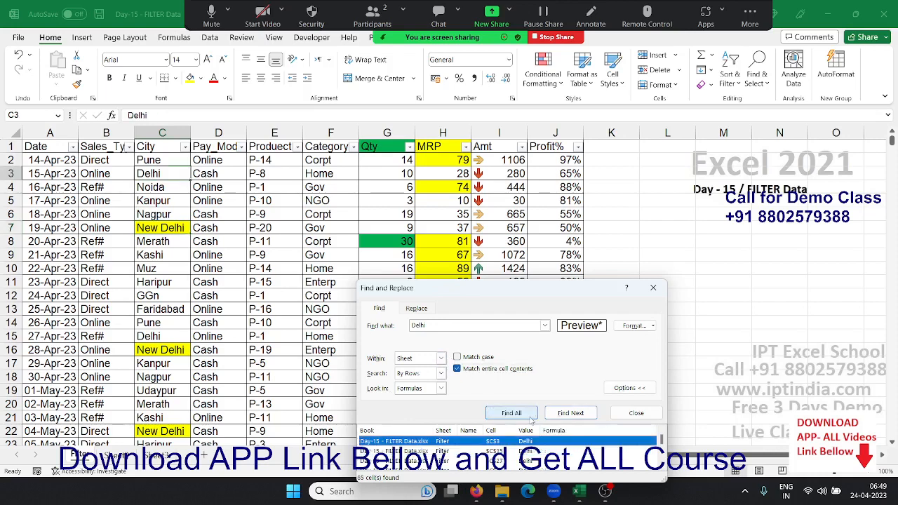
click(532, 418)
click(531, 418)
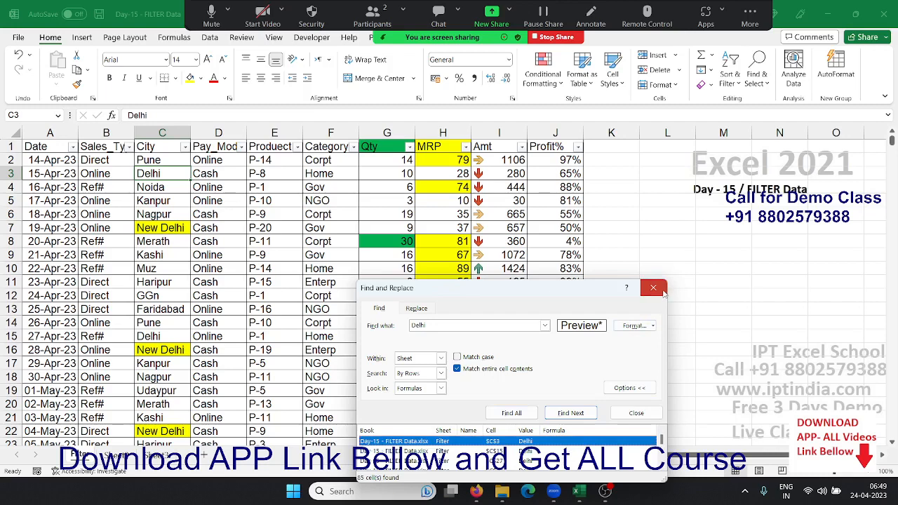
click(653, 288)
Use Go To Special to select only the constants that are numbers, excluding text, logicals and errors
click(456, 256)
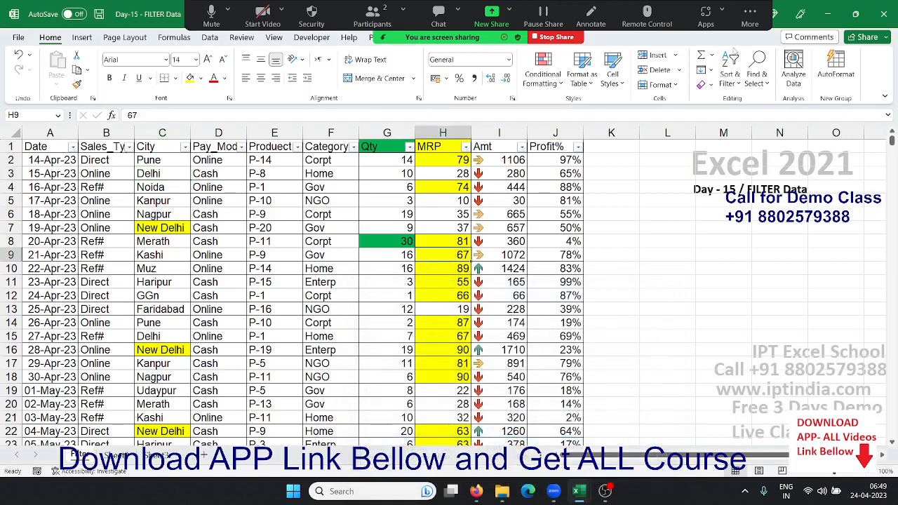
click(758, 78)
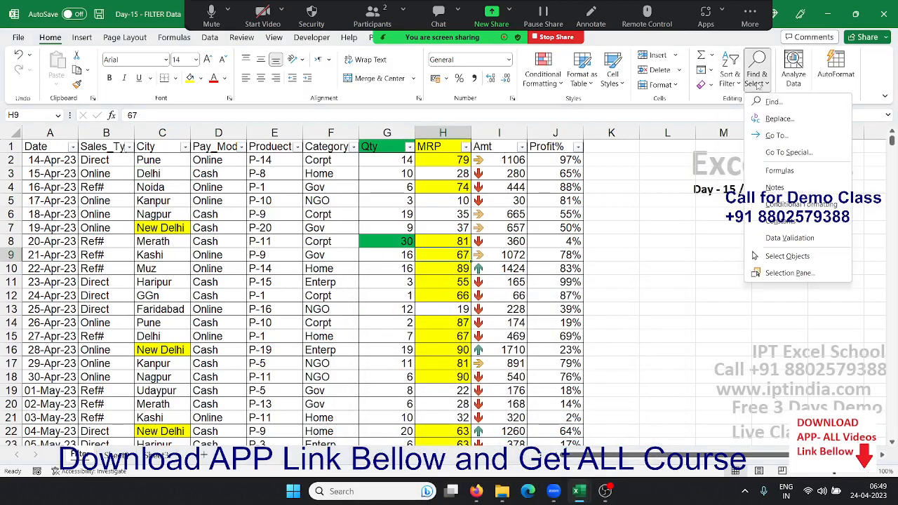
click(787, 154)
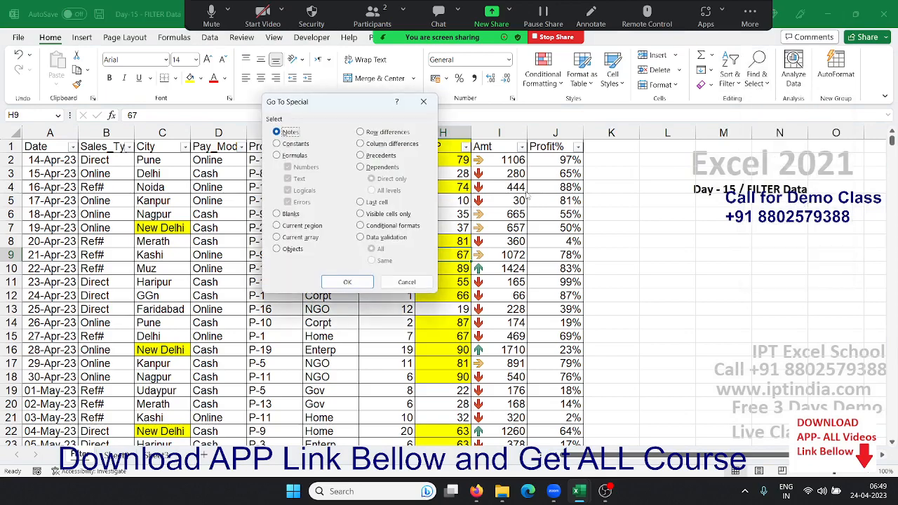
drag(324, 101, 542, 174)
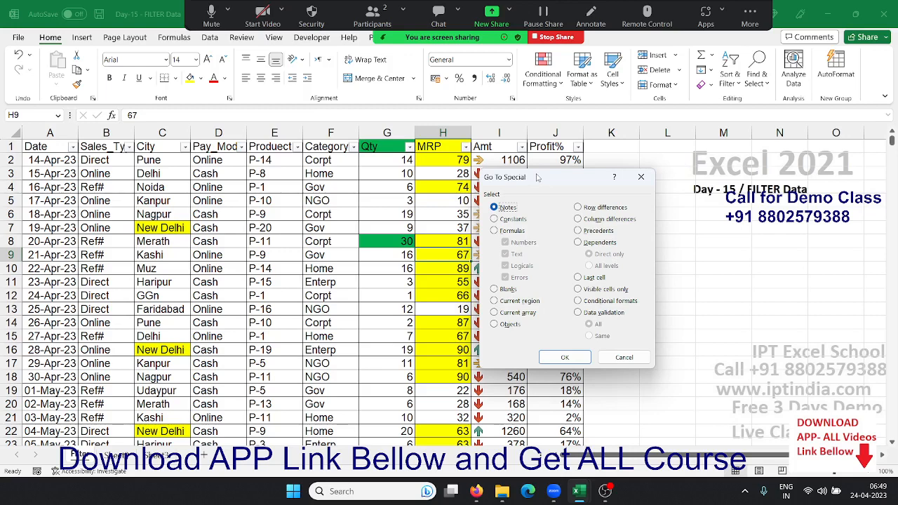
drag(537, 178, 470, 173)
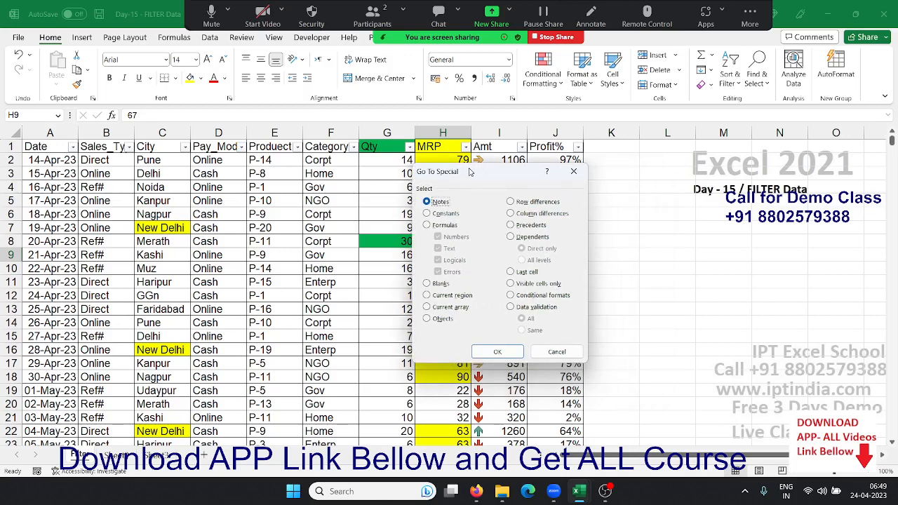
click(438, 214)
click(449, 249)
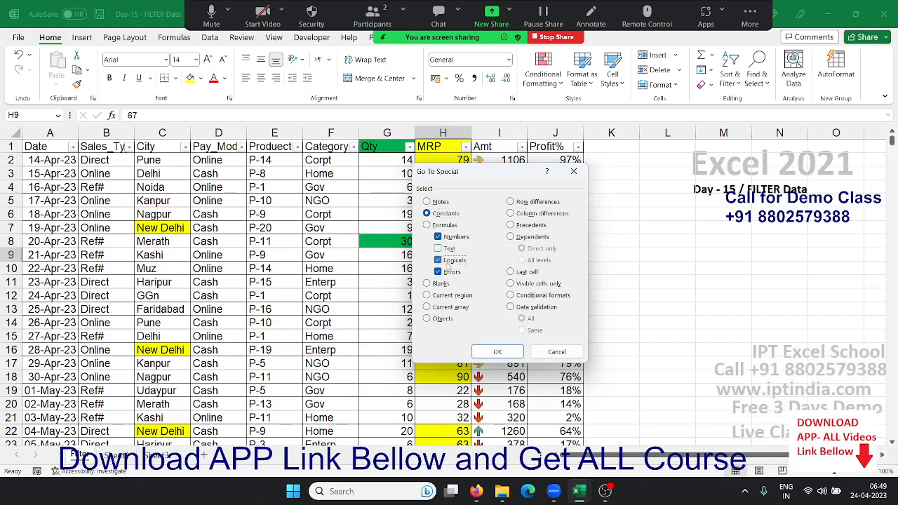
click(448, 261)
click(447, 272)
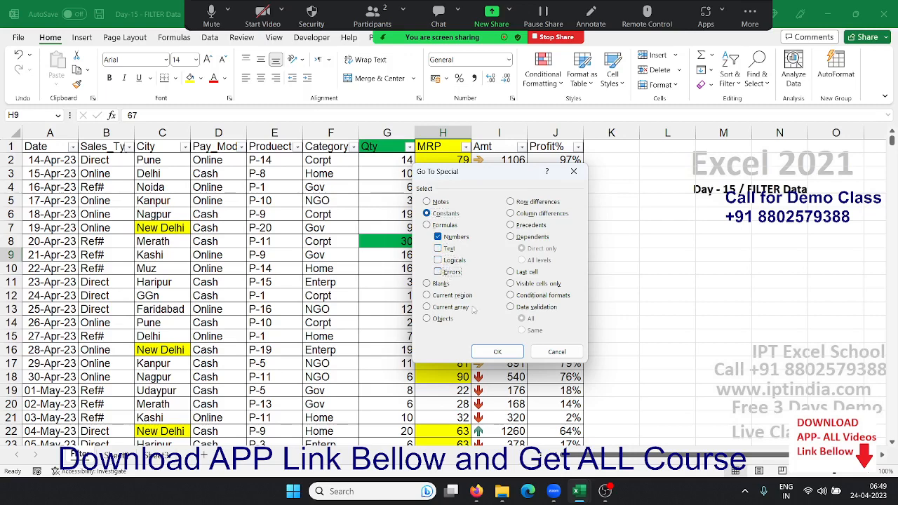
click(497, 353)
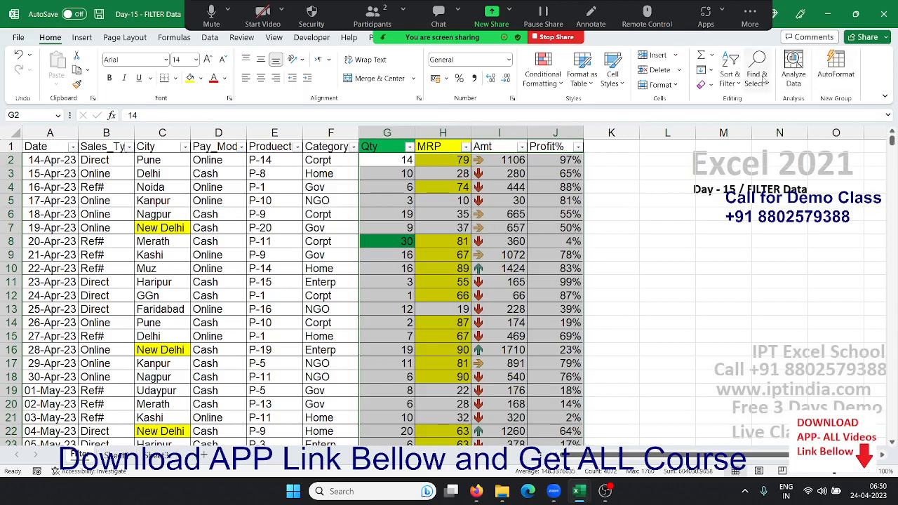
Review the Go To Special options without applying any, and select cell J10 in the Profit% column
click(764, 82)
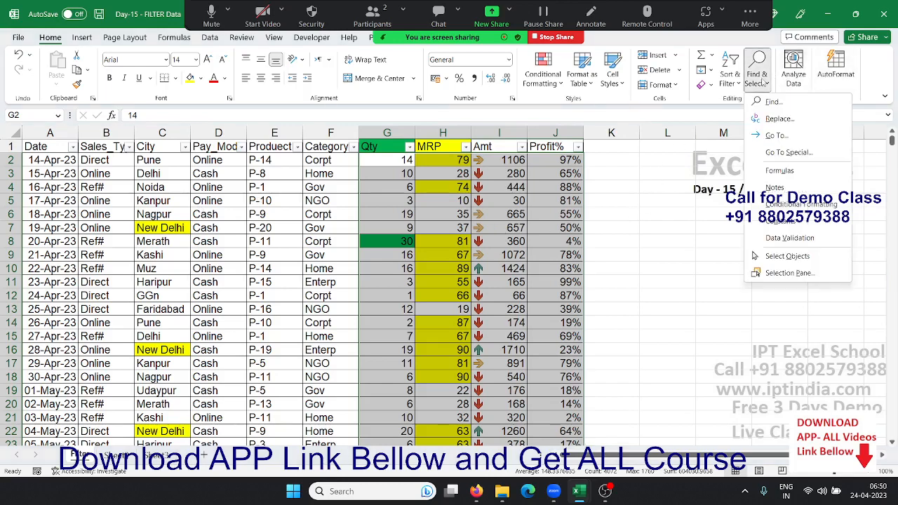
click(782, 153)
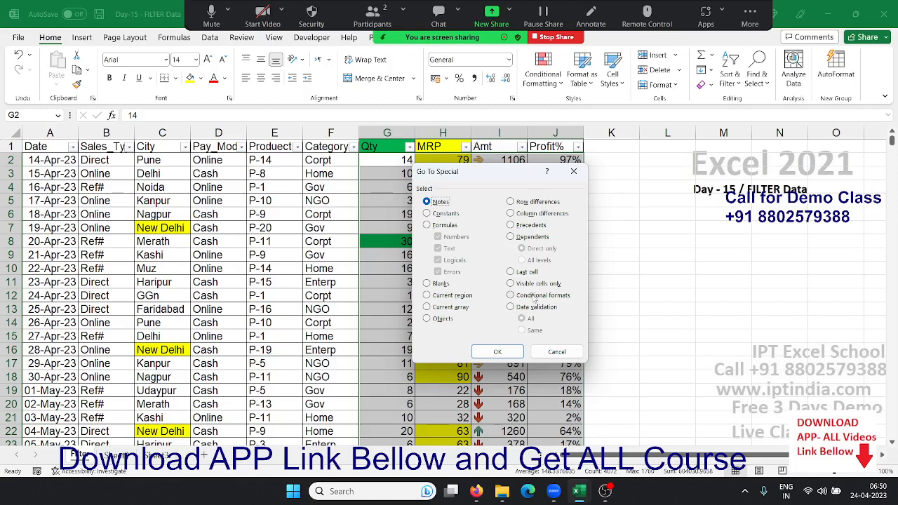
click(556, 351)
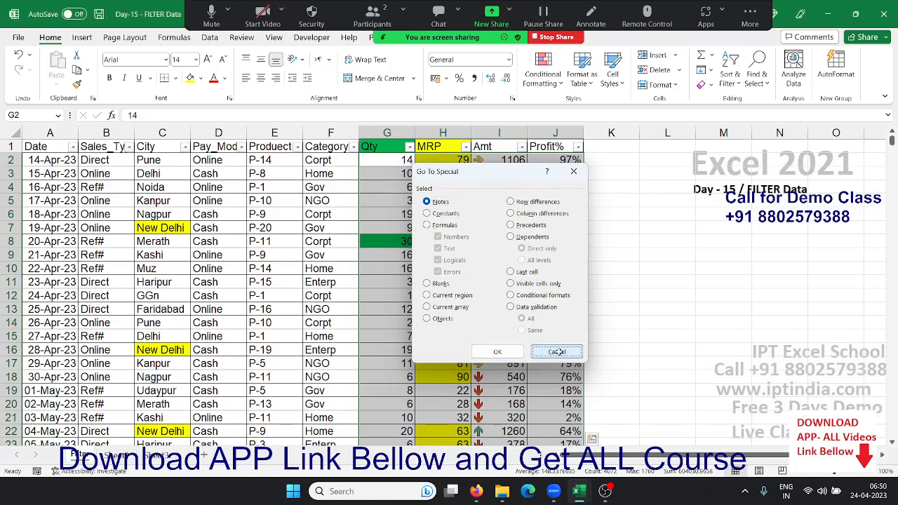
click(537, 265)
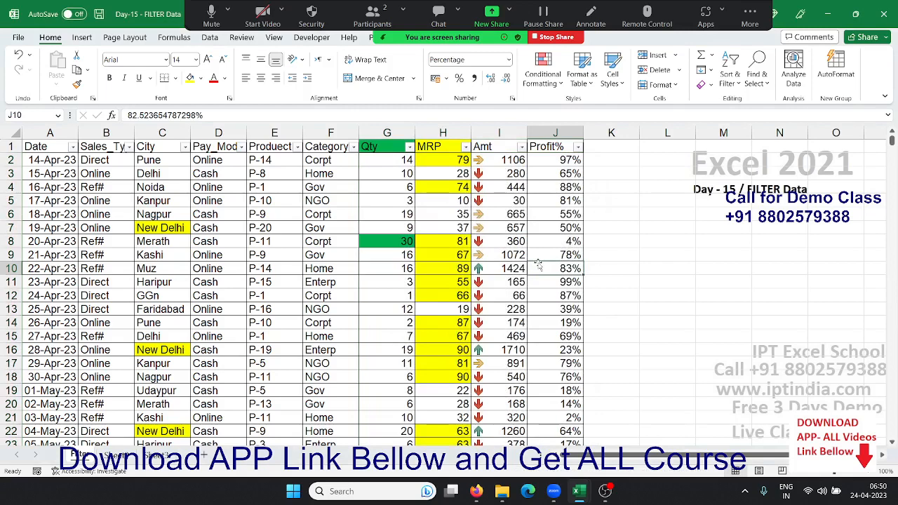